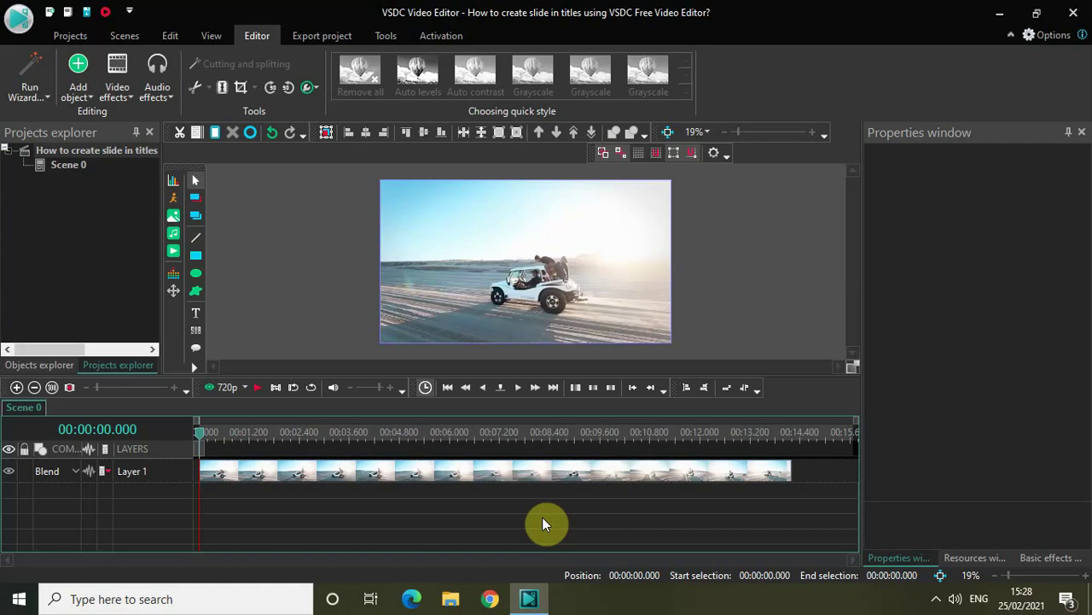
Add a sprite with default placement, drawn as a wide black bar across the lower car video.
{"action": "left_click", "coordinate": [77, 89]}
{"action": "left_click", "coordinate": [100, 139]}
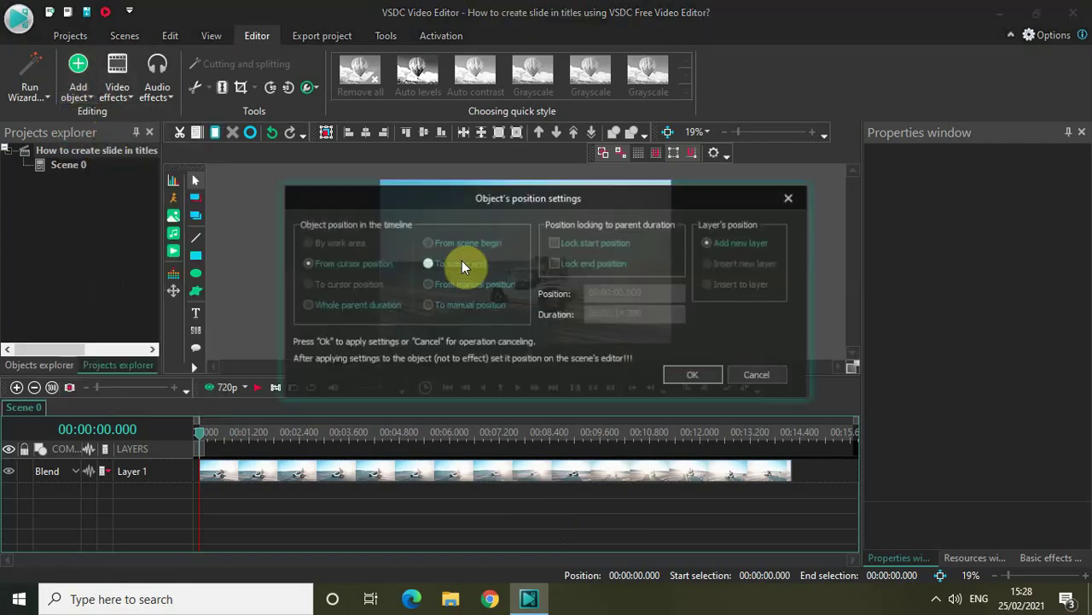
{"action": "left_click", "coordinate": [711, 378]}
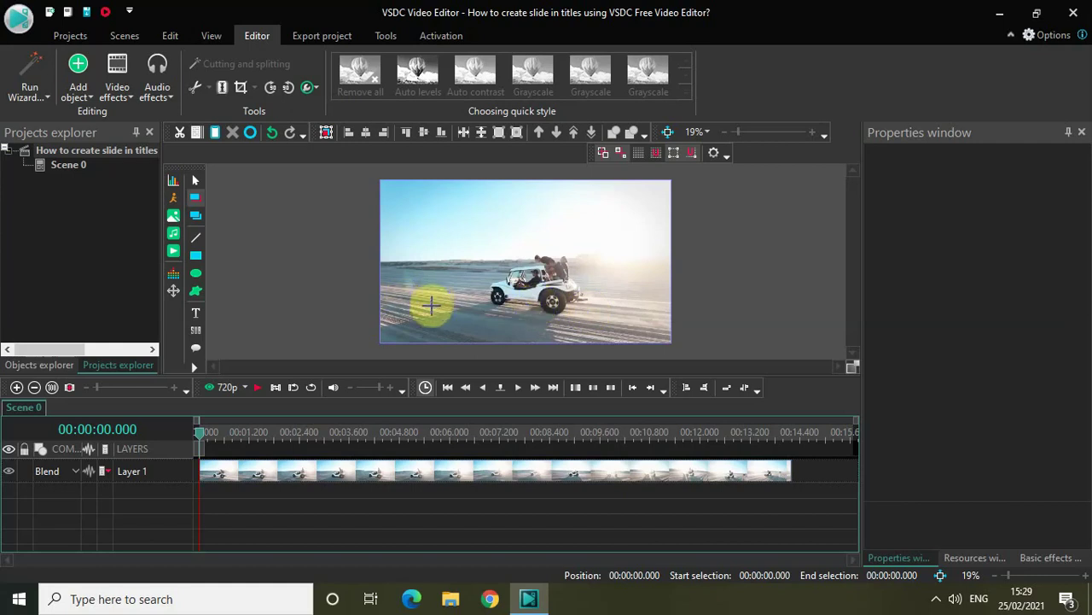
{"action": "left_click", "coordinate": [424, 298]}
{"action": "left_click_drag", "start_coordinate": [439, 303], "coordinate": [671, 329]}
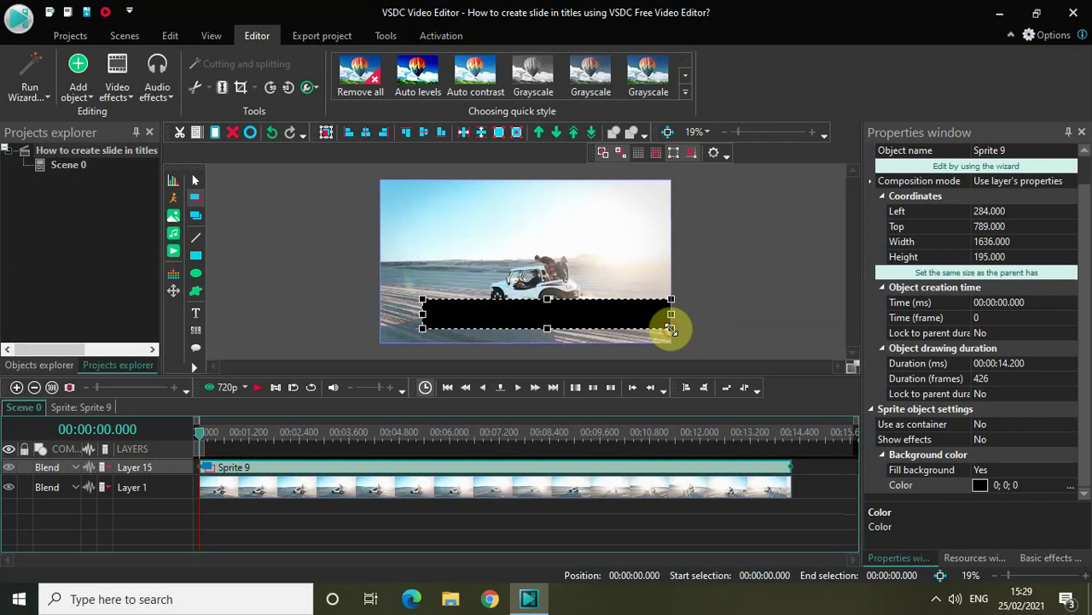
{"action": "left_click", "coordinate": [747, 324]}
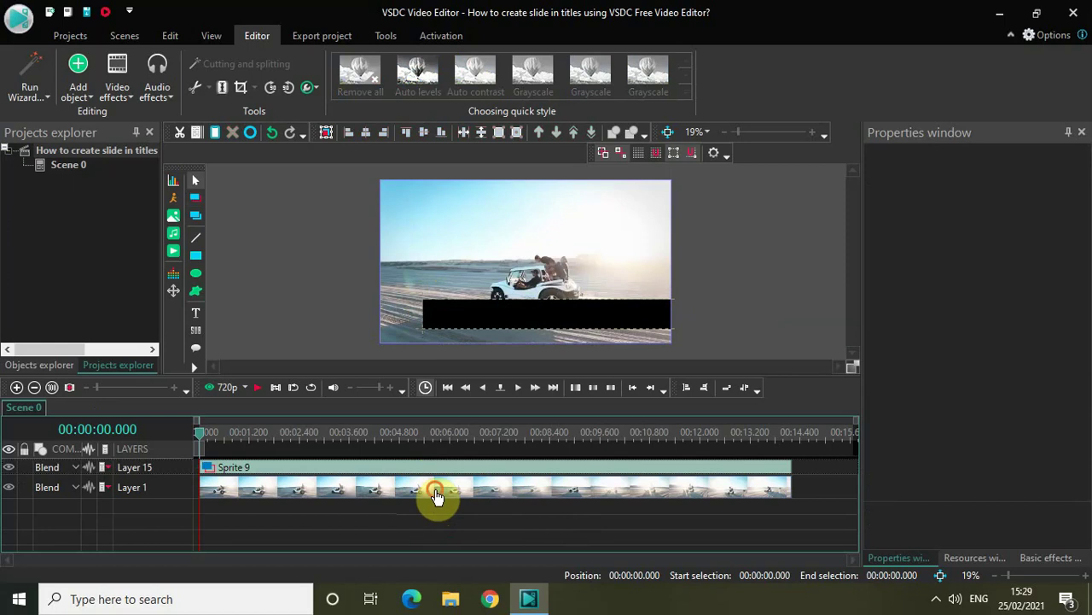
{"action": "left_click", "coordinate": [436, 497]}
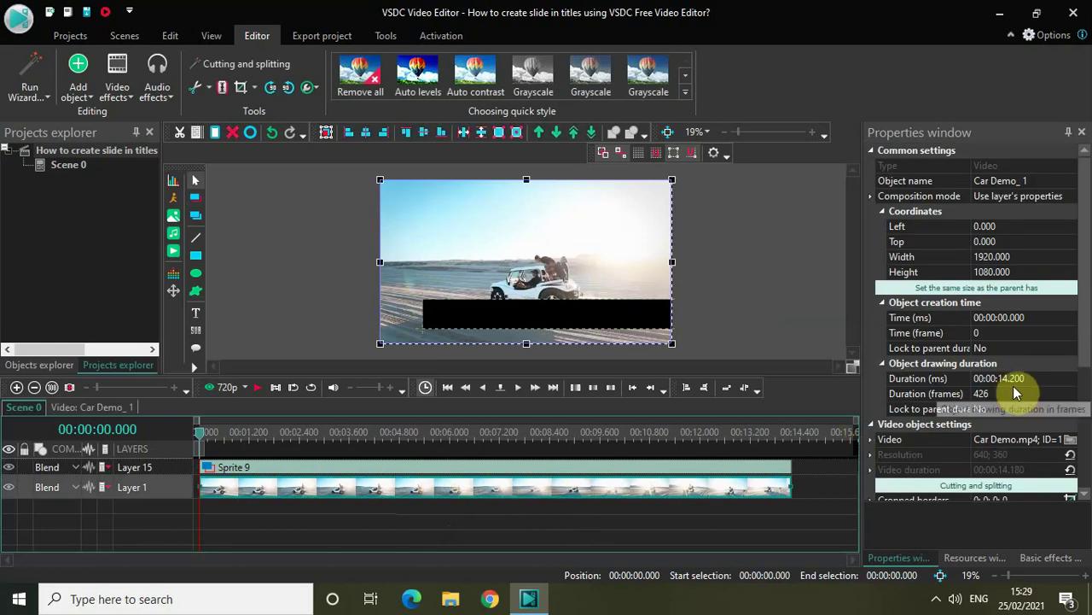
{"action": "left_click", "coordinate": [577, 468]}
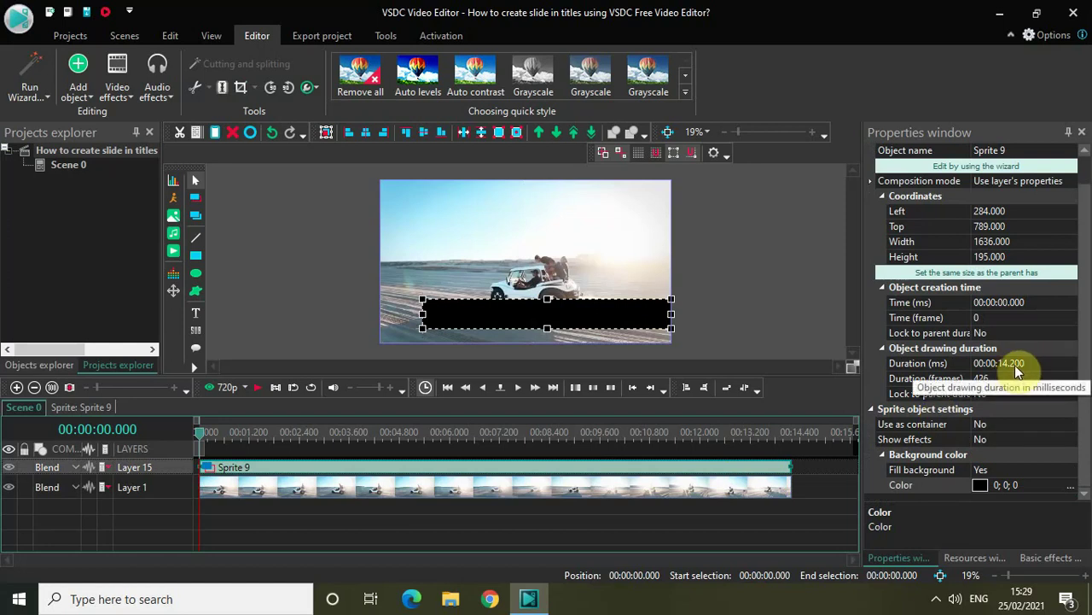
Set the sprite's Duration to 00:00:07.100.
{"action": "left_click", "coordinate": [1037, 362]}
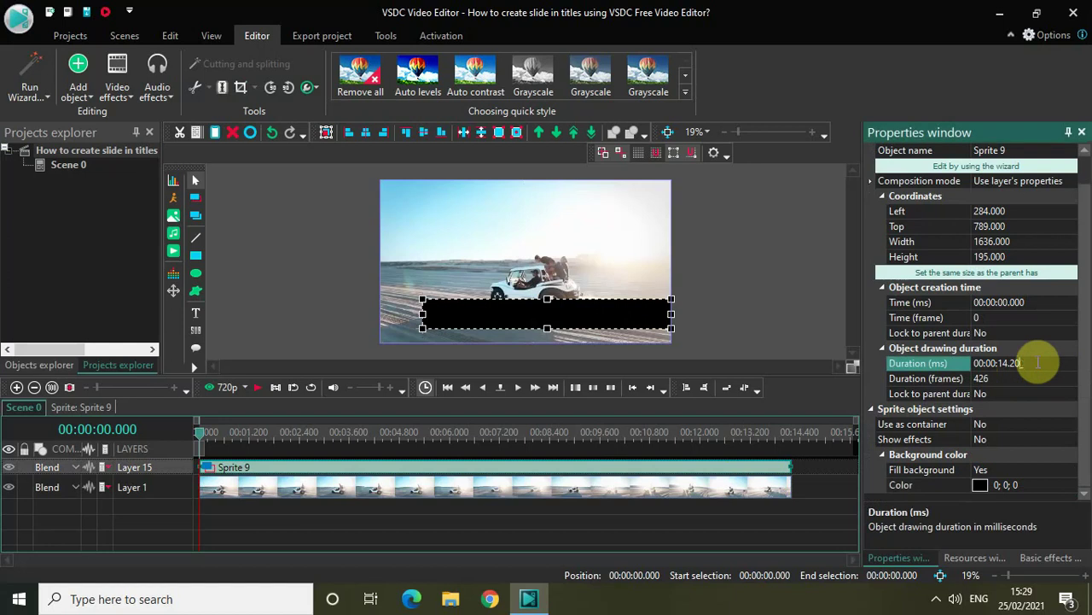
{"action": "key", "text": "BackSpace"}
{"action": "key", "text": "BackSpace"}
{"action": "key", "text": "BackSpace"}
{"action": "key", "text": "BackSpace"}
{"action": "key", "text": "BackSpace"}
{"action": "type", "text": "07100"}
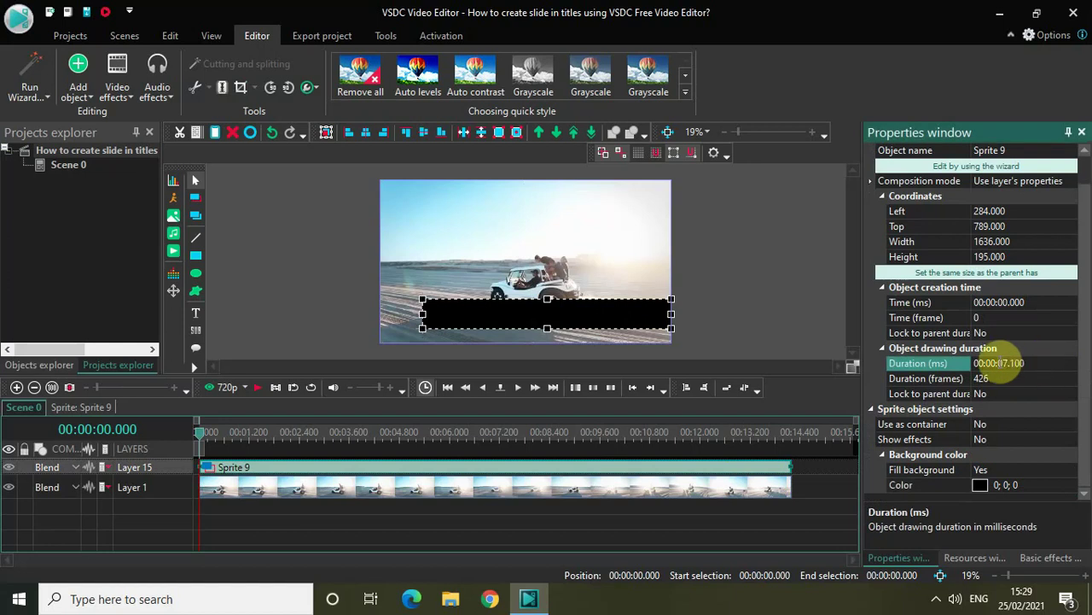
{"action": "left_click", "coordinate": [918, 365]}
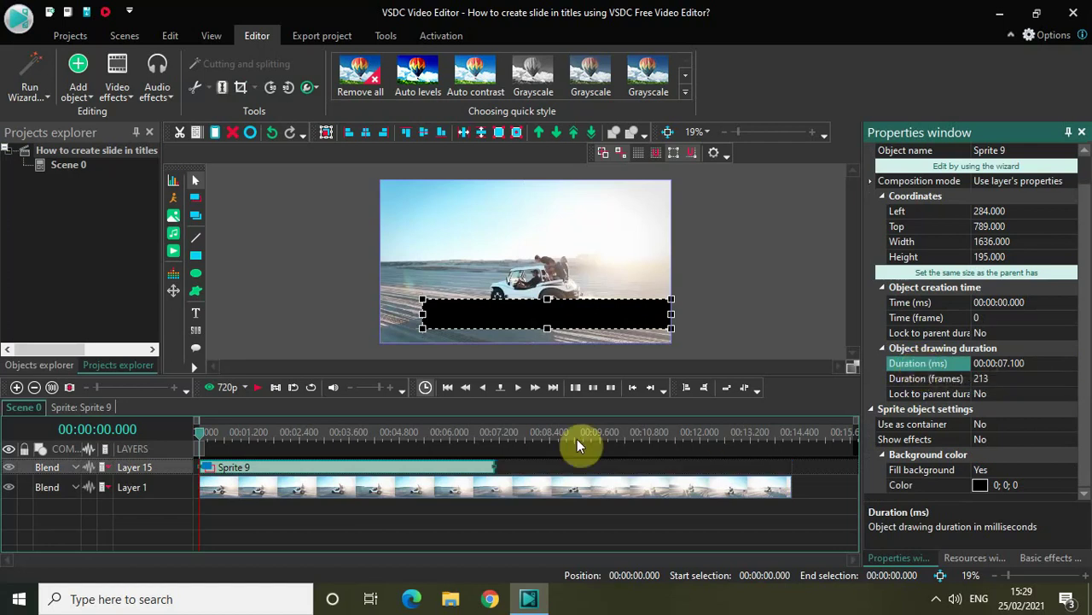
Move the Sprite 9 clip later in the timeline so it starts at about 3.733 seconds.
{"action": "left_click_drag", "start_coordinate": [330, 478], "coordinate": [484, 468]}
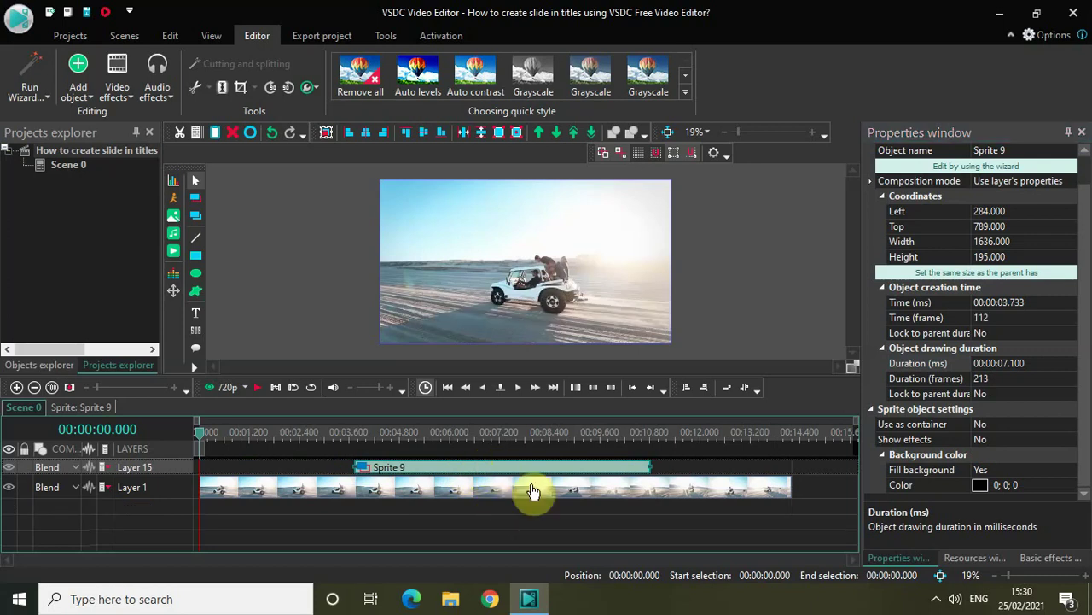
{"action": "left_click", "coordinate": [530, 530]}
{"action": "left_click", "coordinate": [515, 469]}
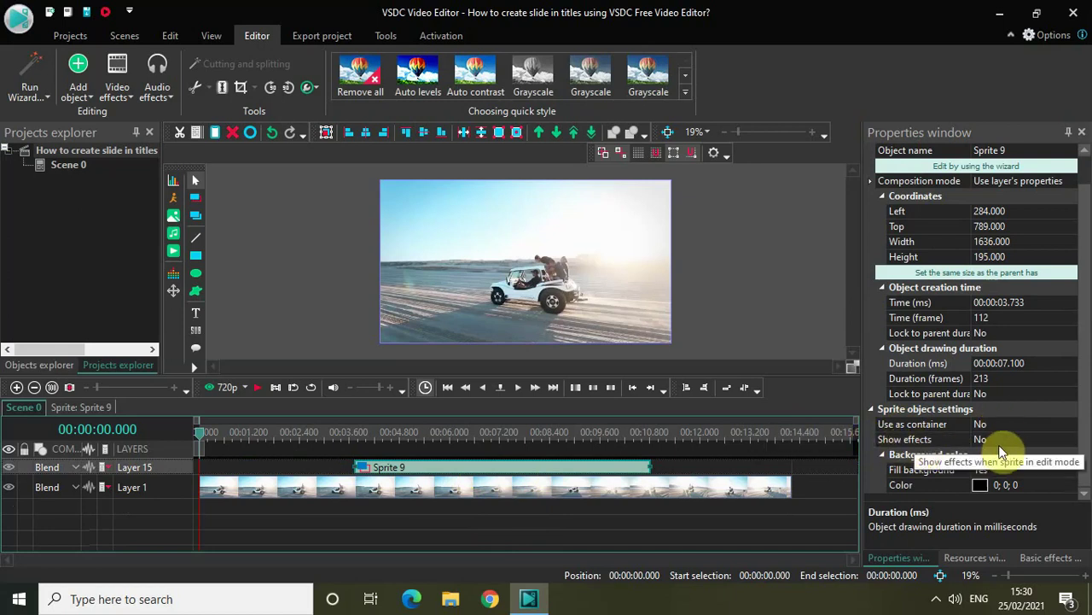
Set the sprite's Show effects property to Yes.
{"action": "left_click", "coordinate": [1072, 439]}
{"action": "left_click", "coordinate": [1072, 440]}
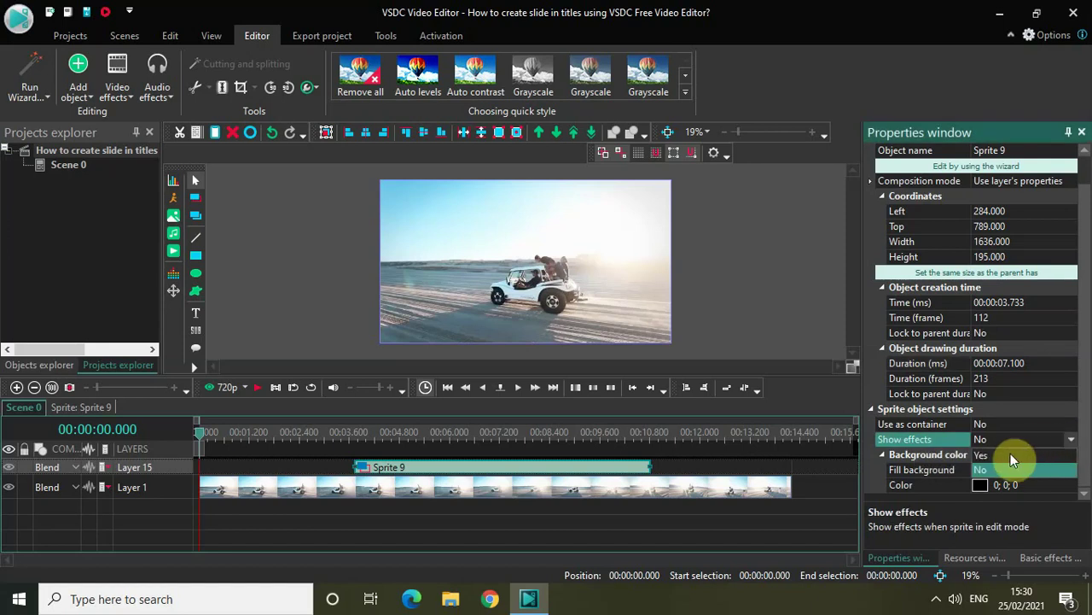
{"action": "left_click", "coordinate": [1010, 453]}
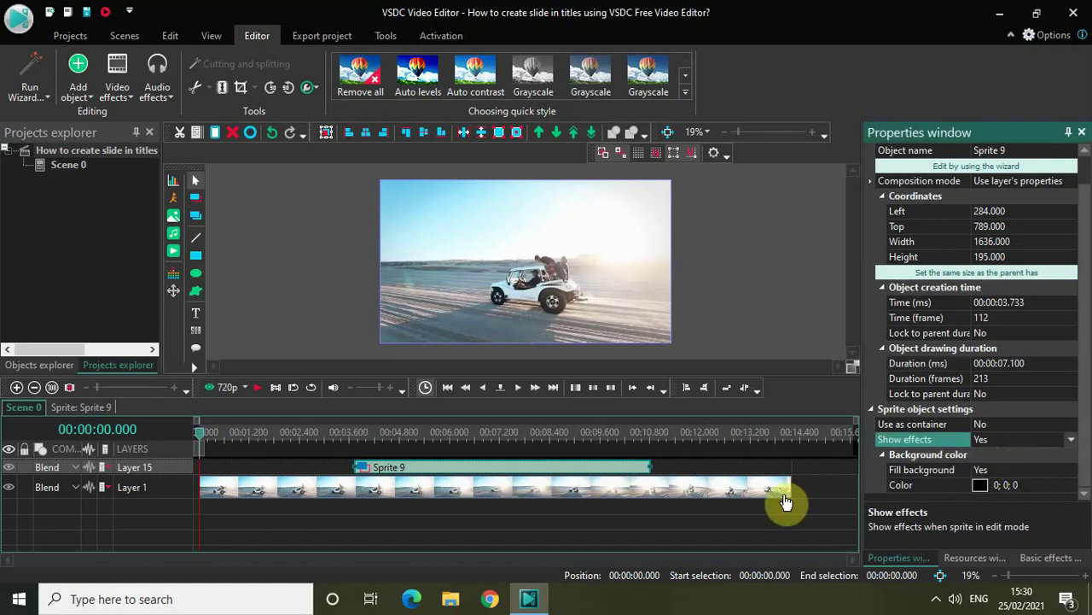
Reselect Sprite 9 and move the playhead to 00:08.566, where the bar appears.
{"action": "left_click", "coordinate": [578, 469]}
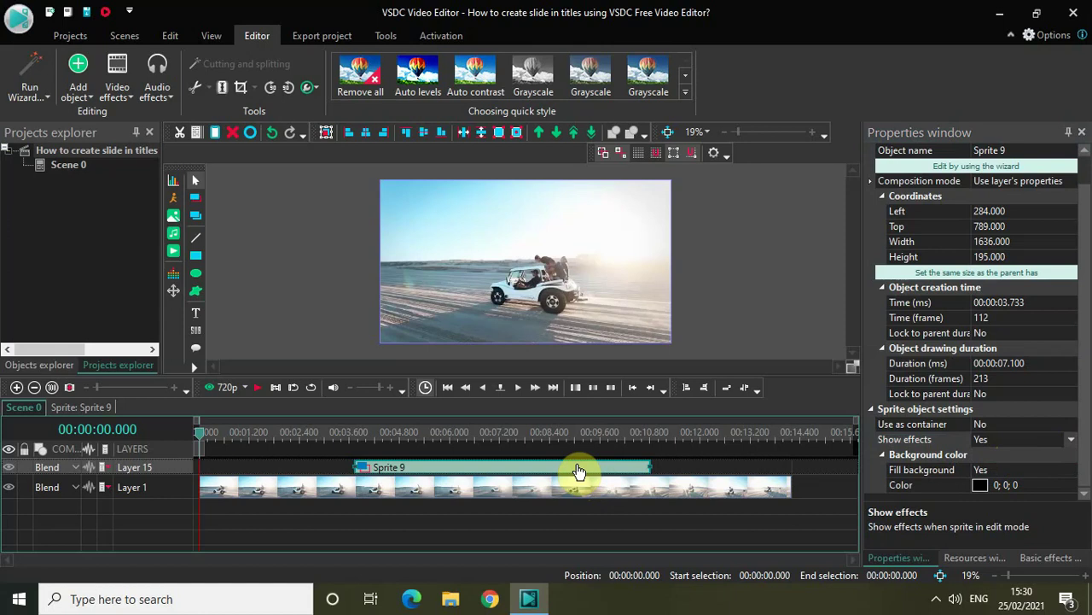
{"action": "left_click", "coordinate": [595, 533]}
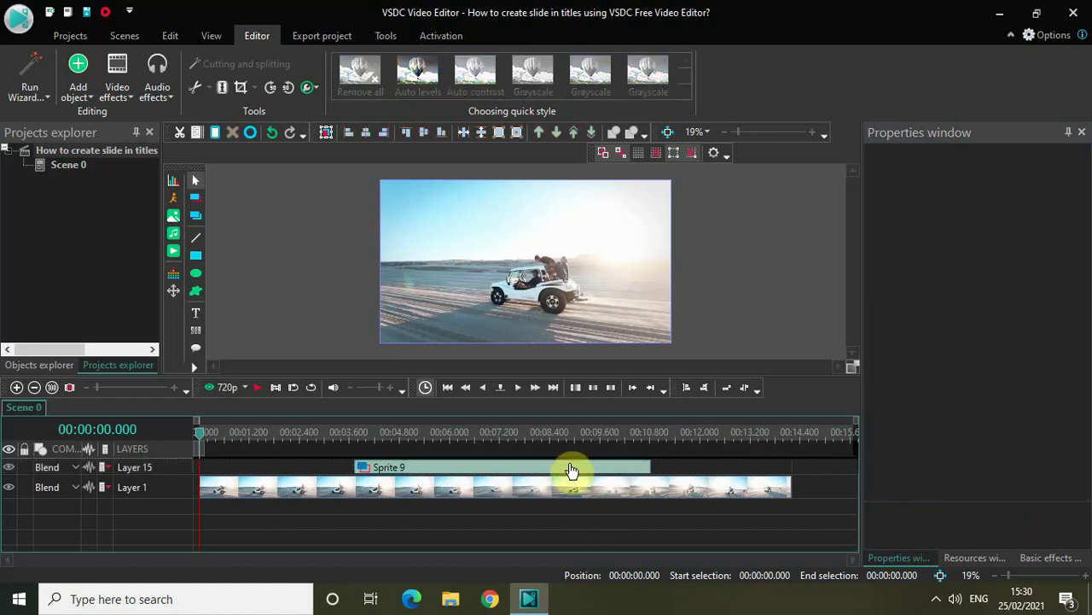
{"action": "left_click", "coordinate": [570, 468]}
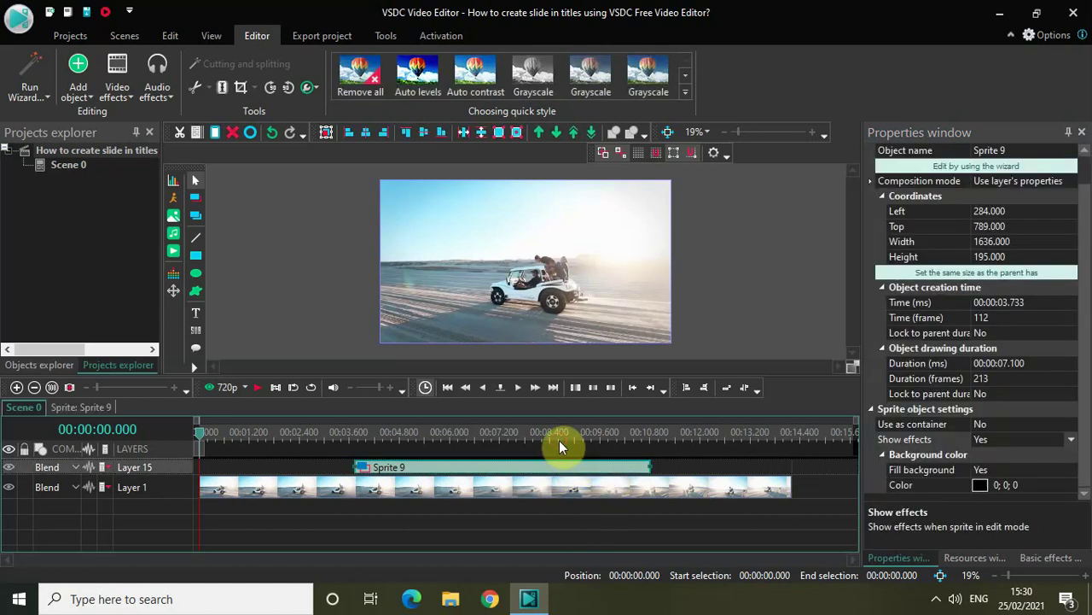
{"action": "left_click", "coordinate": [559, 432]}
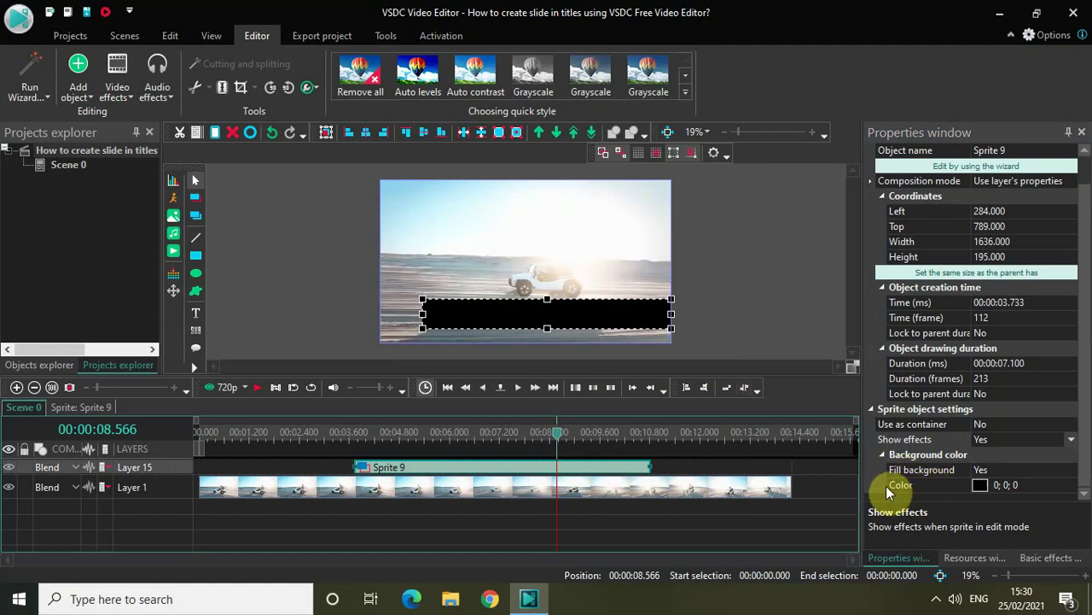
Change Sprite 9's background colour to bright green #46FF00.
{"action": "left_click", "coordinate": [1072, 489]}
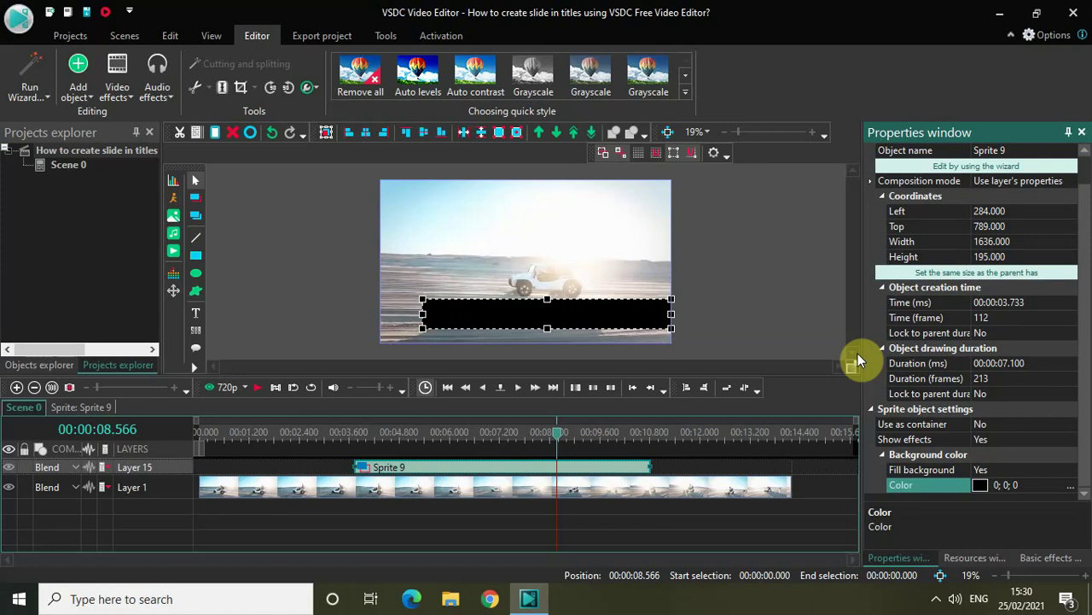
{"action": "left_click", "coordinate": [1072, 489]}
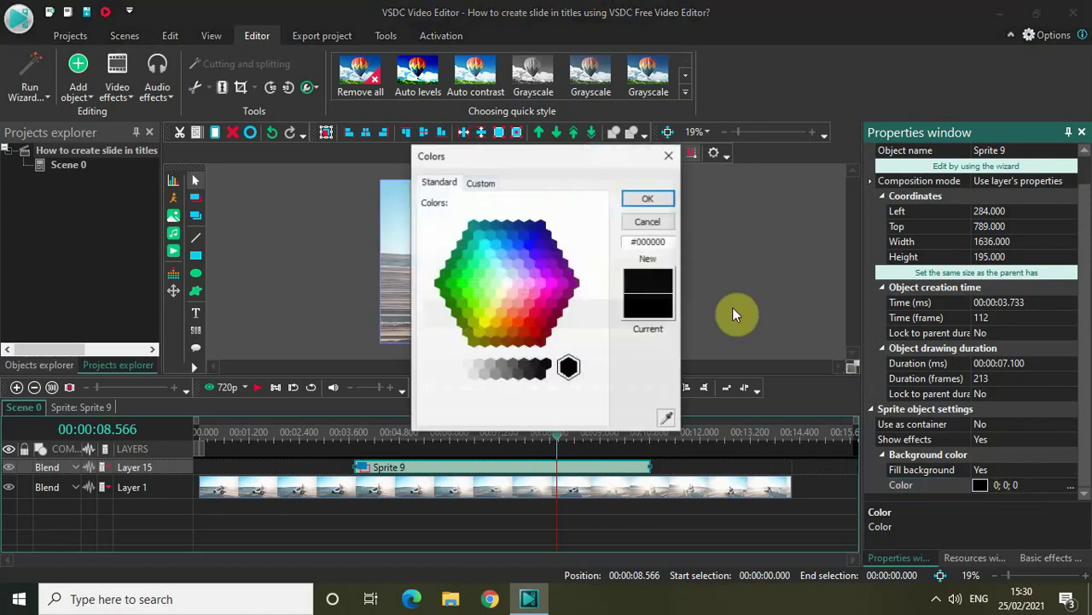
{"action": "left_click", "coordinate": [467, 292]}
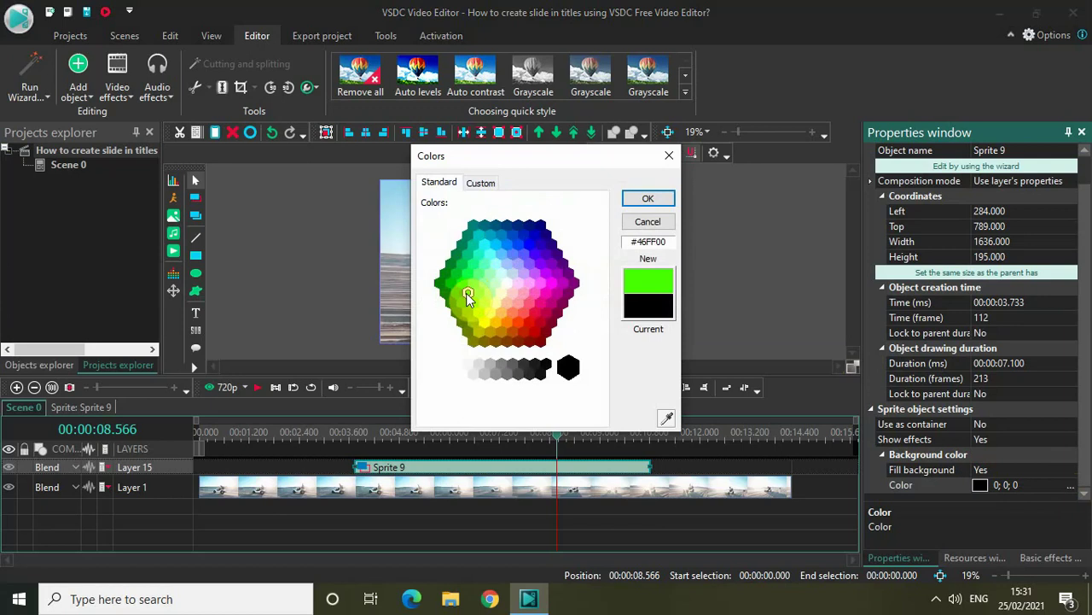
{"action": "left_click", "coordinate": [649, 199]}
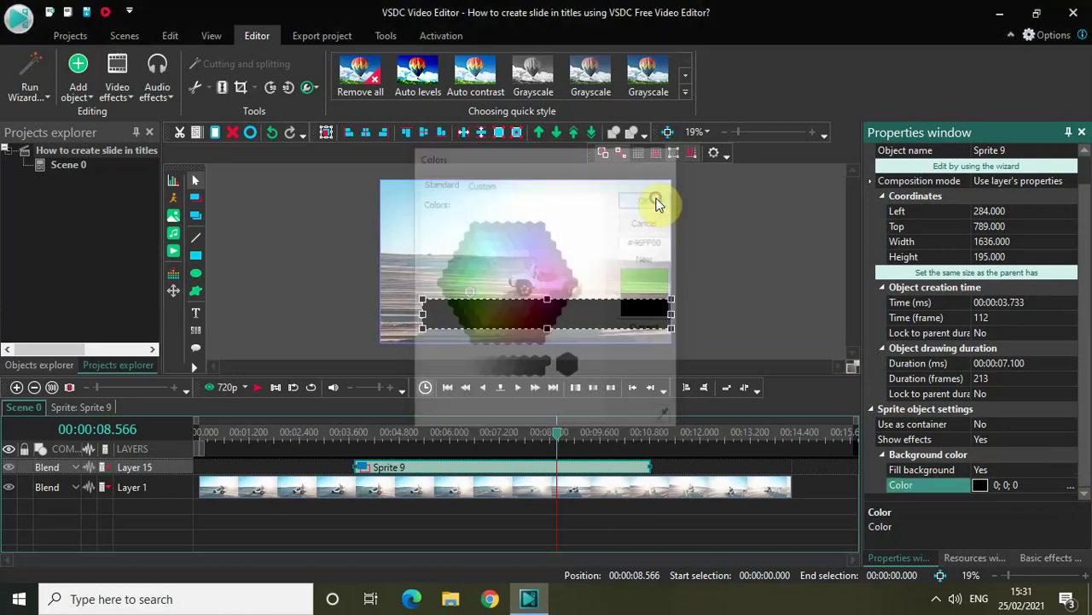
{"action": "left_click", "coordinate": [773, 222]}
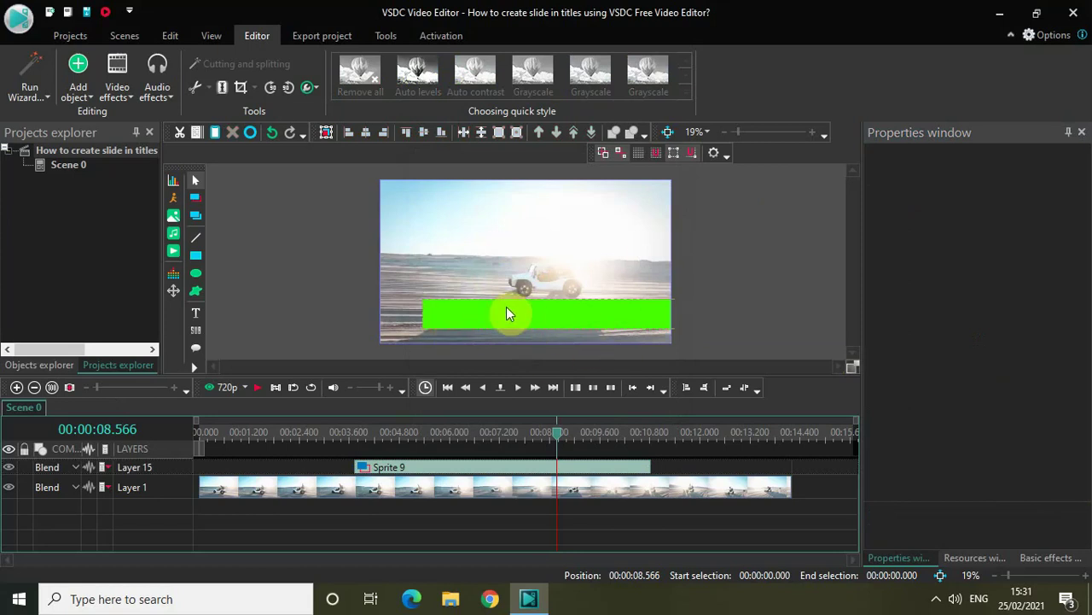
Open Sprite 9's own timeline at its start and add a text object with default placement.
{"action": "double_click", "coordinate": [448, 472]}
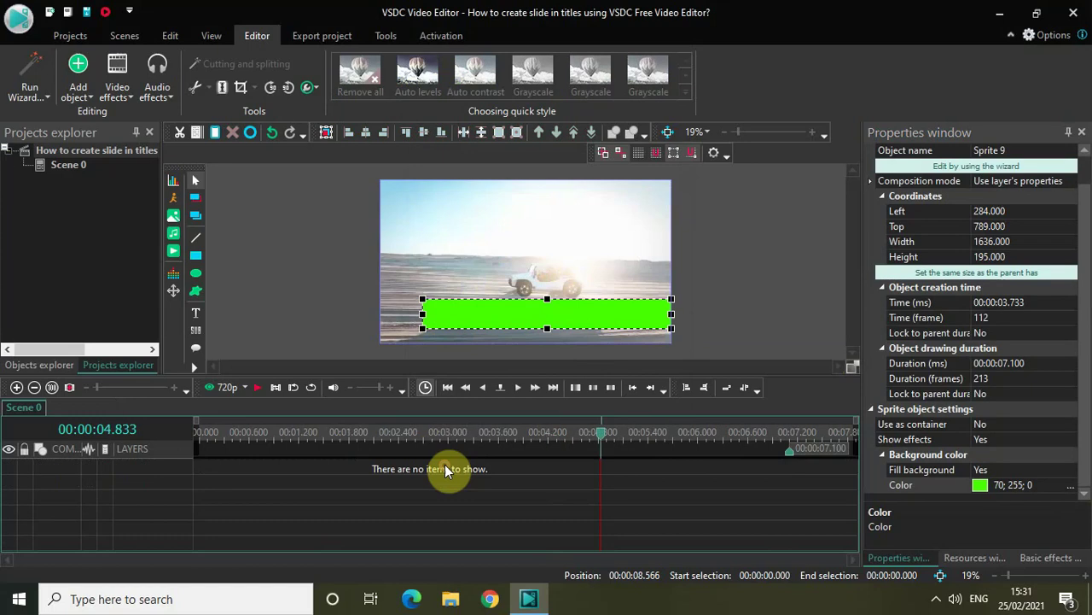
{"action": "left_click", "coordinate": [196, 429]}
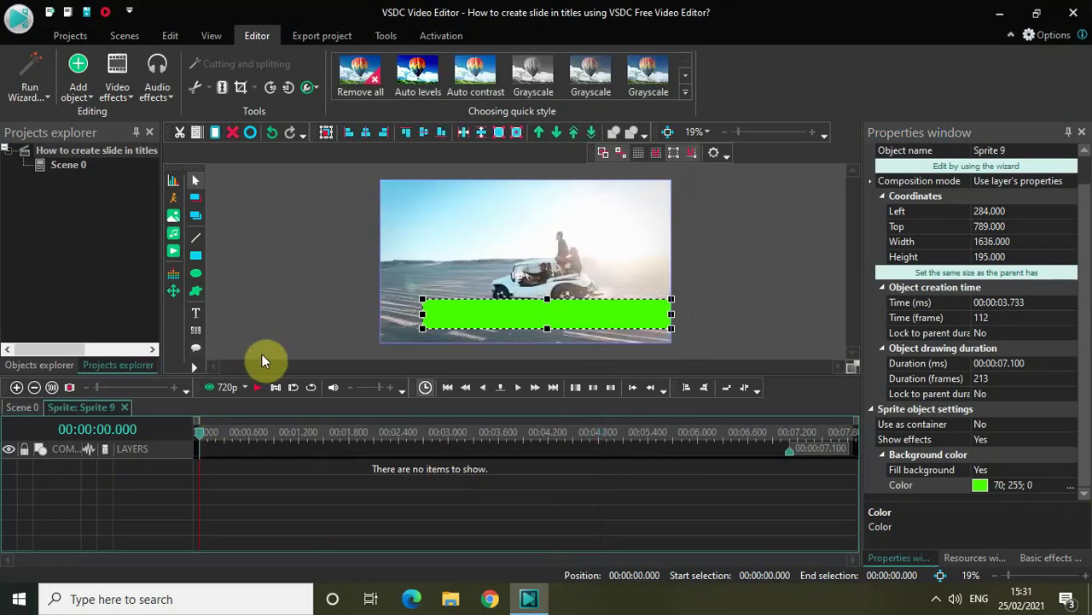
{"action": "left_click", "coordinate": [73, 74]}
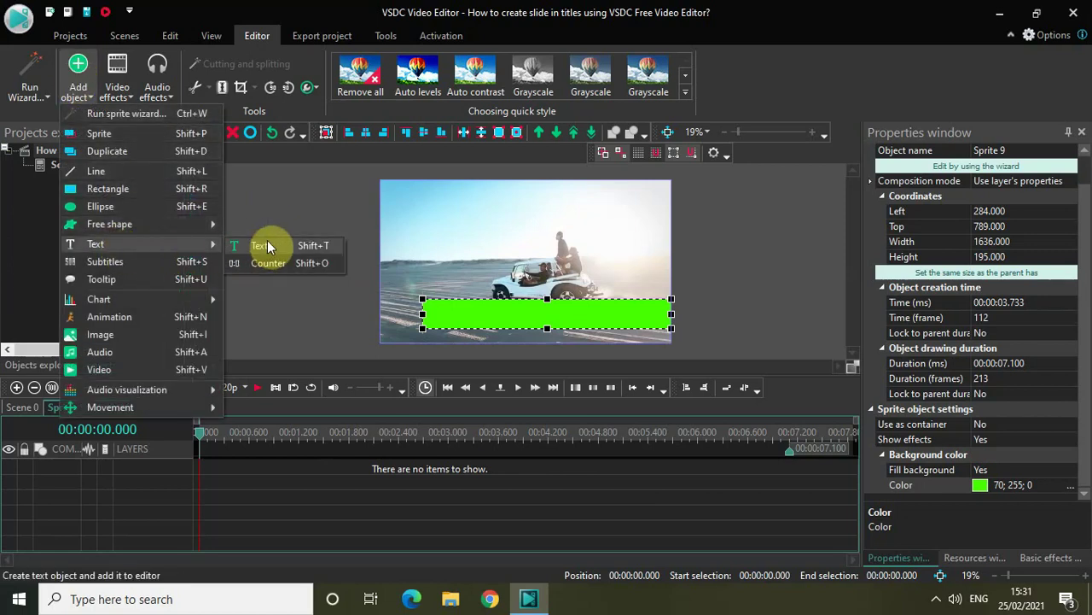
{"action": "left_click", "coordinate": [267, 243]}
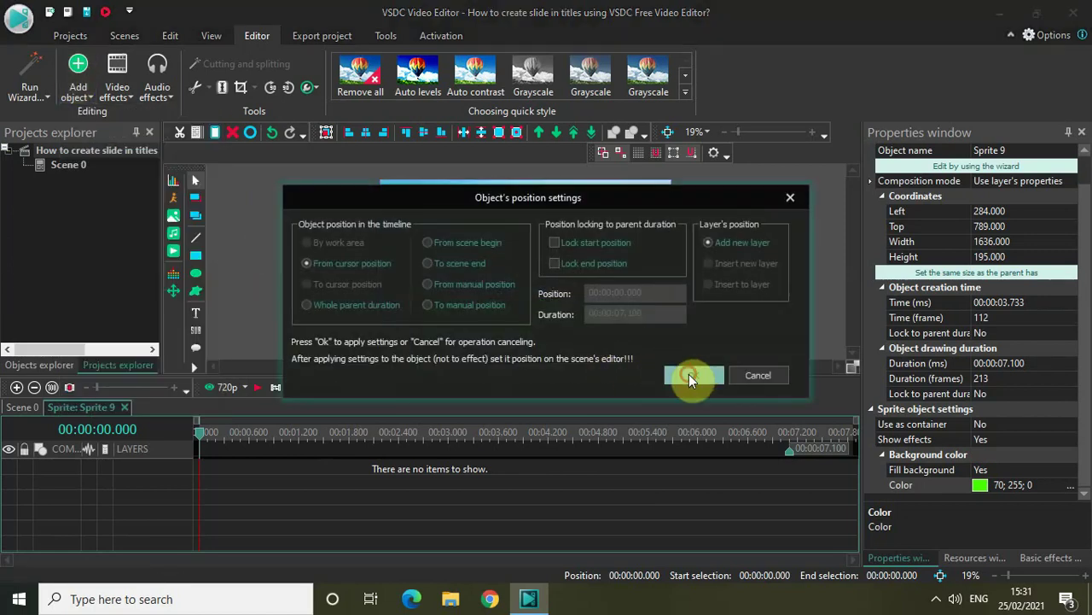
{"action": "left_click", "coordinate": [688, 375]}
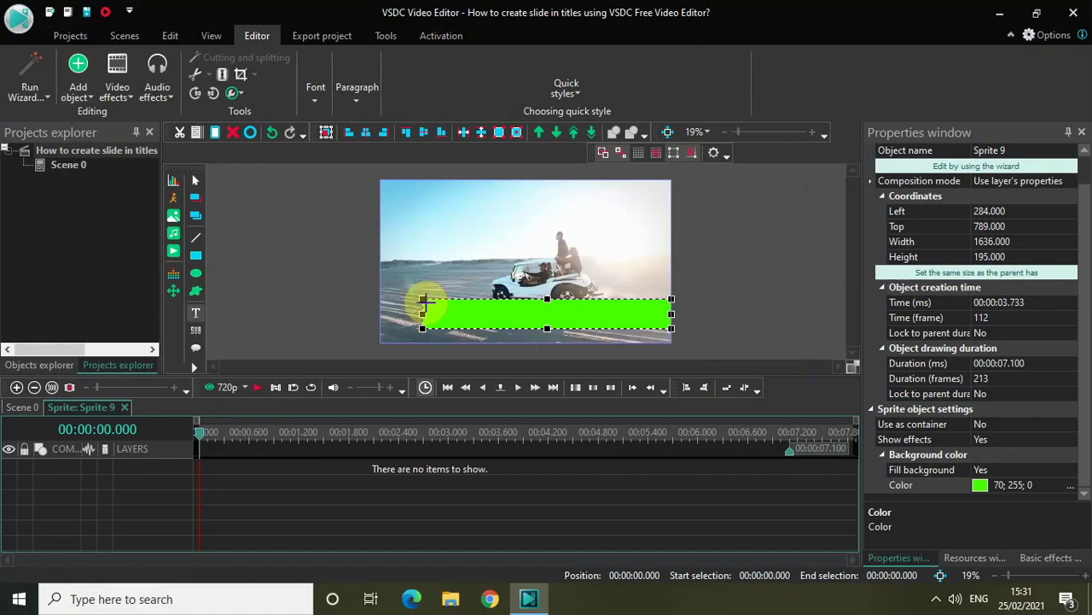
Draw a text box on the green bar containing the title 'Fast & Furious (LOL)'.
{"action": "left_click_drag", "start_coordinate": [427, 304], "coordinate": [669, 326]}
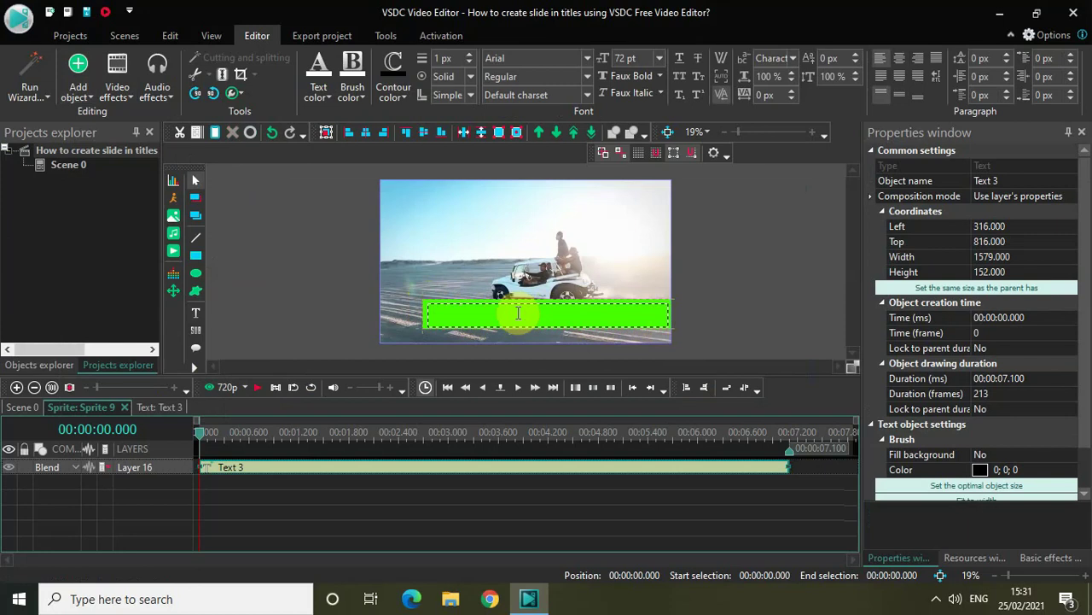
{"action": "type", "text": "A"}
{"action": "type", "text": "ast &"}
{"action": "type", "text": " Furious 2021"}
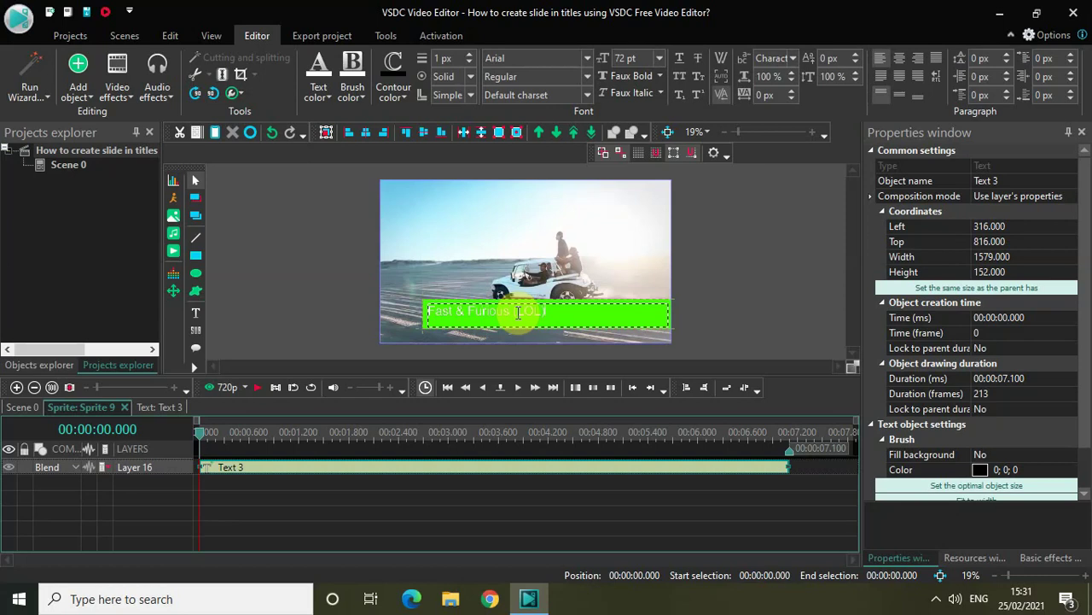
{"action": "key", "text": "ctrl+a"}
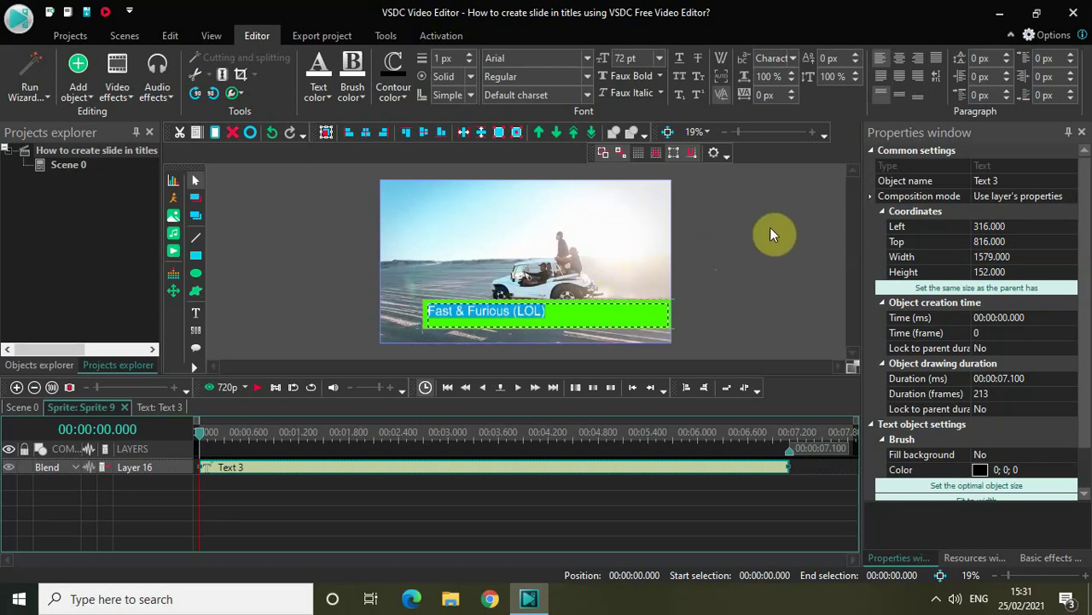
{"action": "left_click", "coordinate": [631, 523]}
{"action": "double_click", "coordinate": [602, 470]}
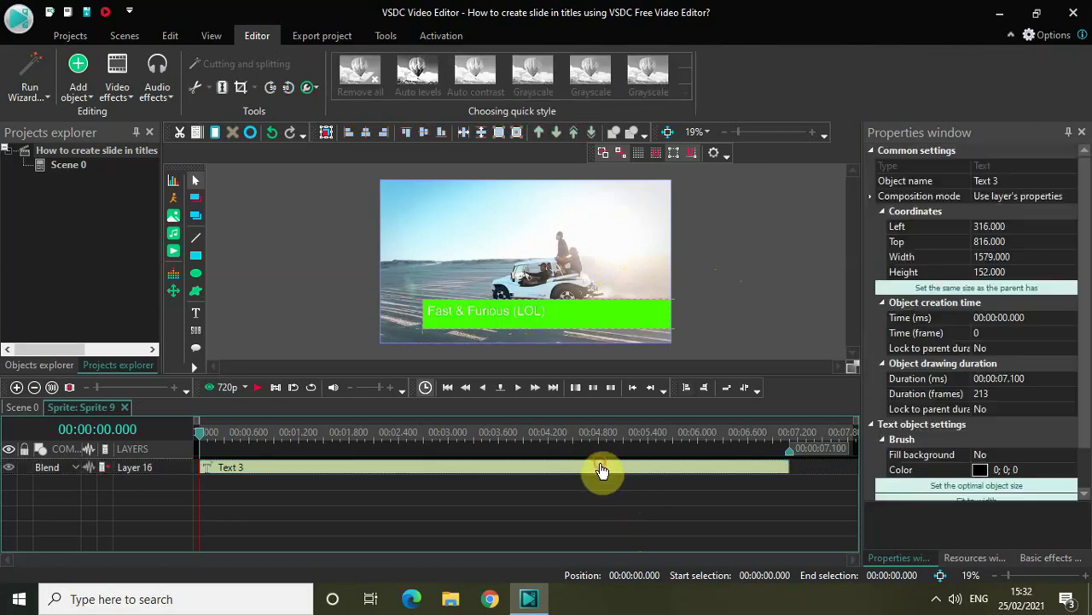
Fit the text box to the bar, centre the title vertically and horizontally, and pick a text colour.
{"action": "left_click", "coordinate": [897, 290]}
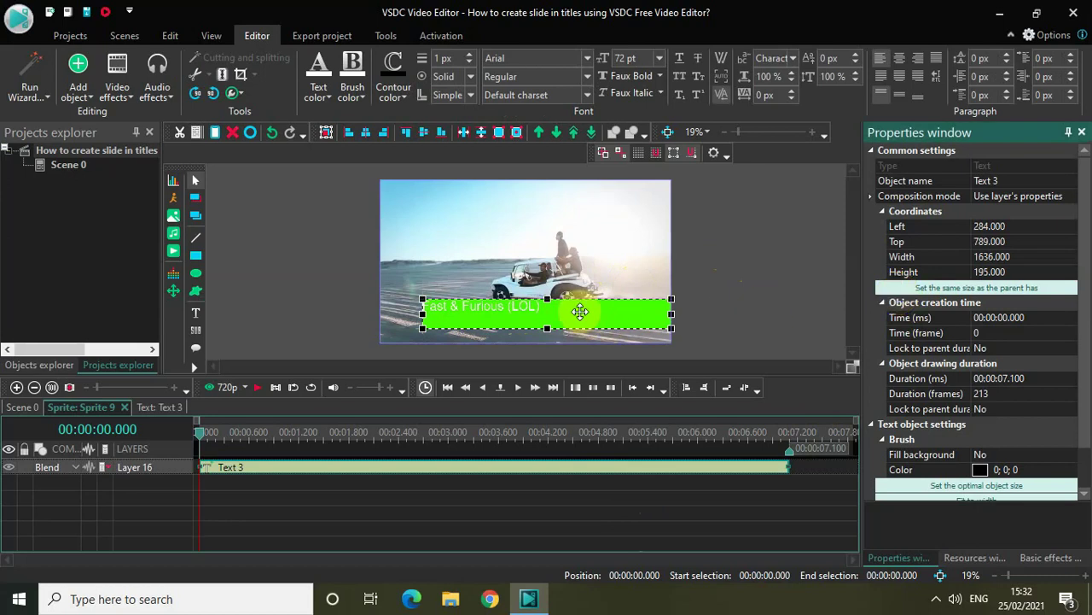
{"action": "double_click", "coordinate": [580, 318]}
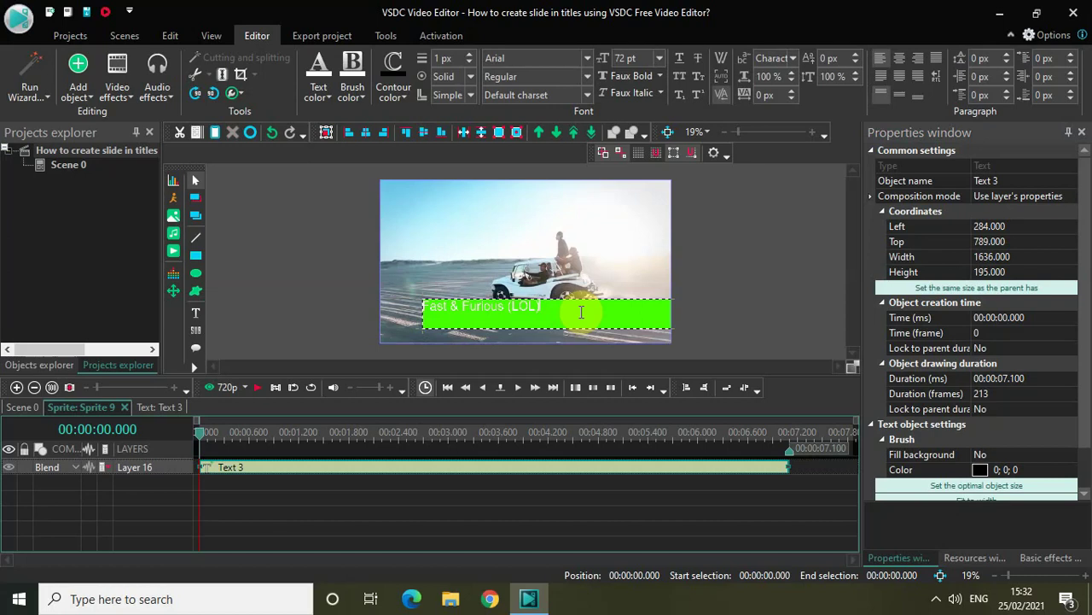
{"action": "key", "text": "ctrl+a"}
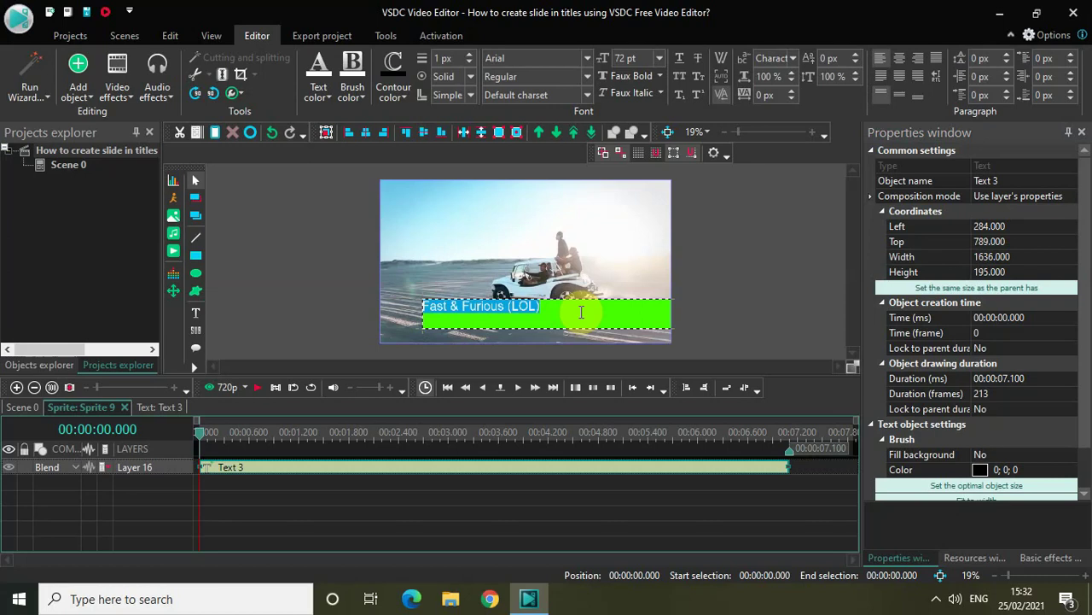
{"action": "left_click", "coordinate": [900, 95]}
{"action": "left_click", "coordinate": [898, 57]}
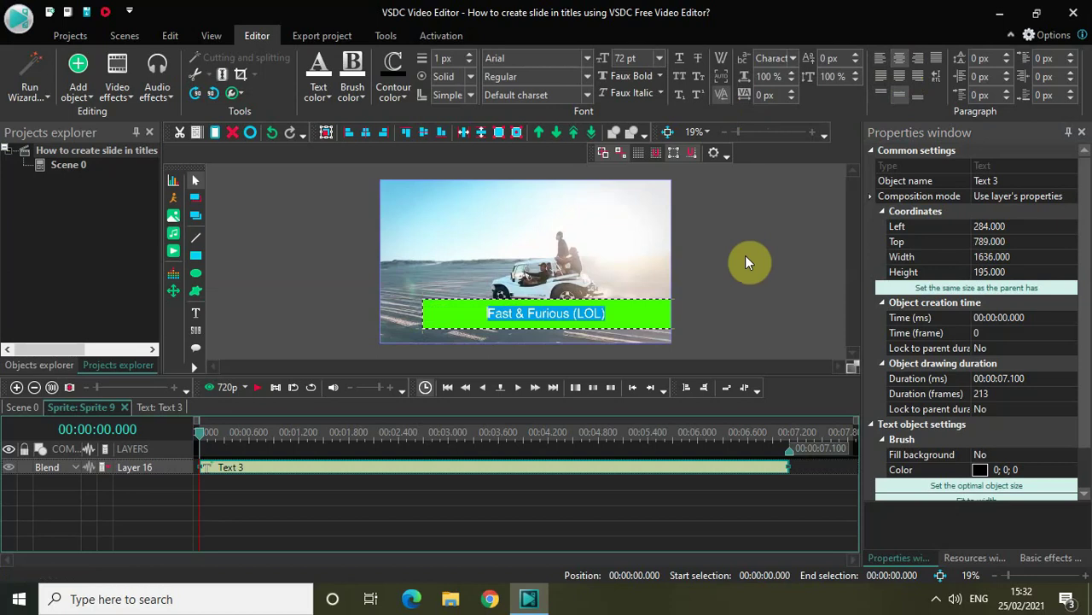
{"action": "left_click", "coordinate": [329, 92]}
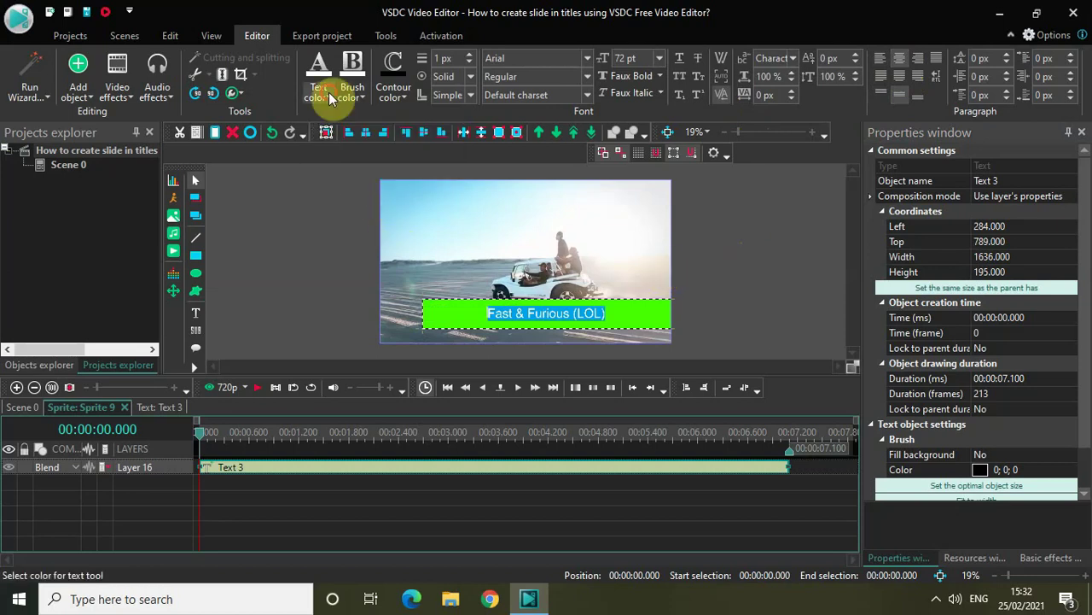
{"action": "left_click", "coordinate": [327, 185]}
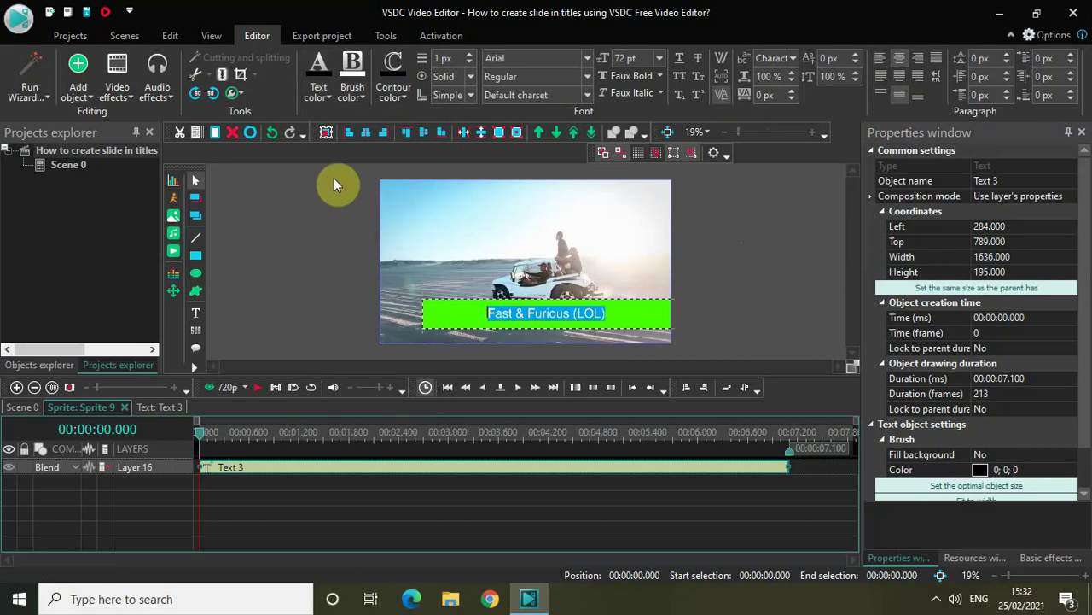
Set the title font to Buxton Sketch at 120 pt.
{"action": "left_click", "coordinate": [589, 57]}
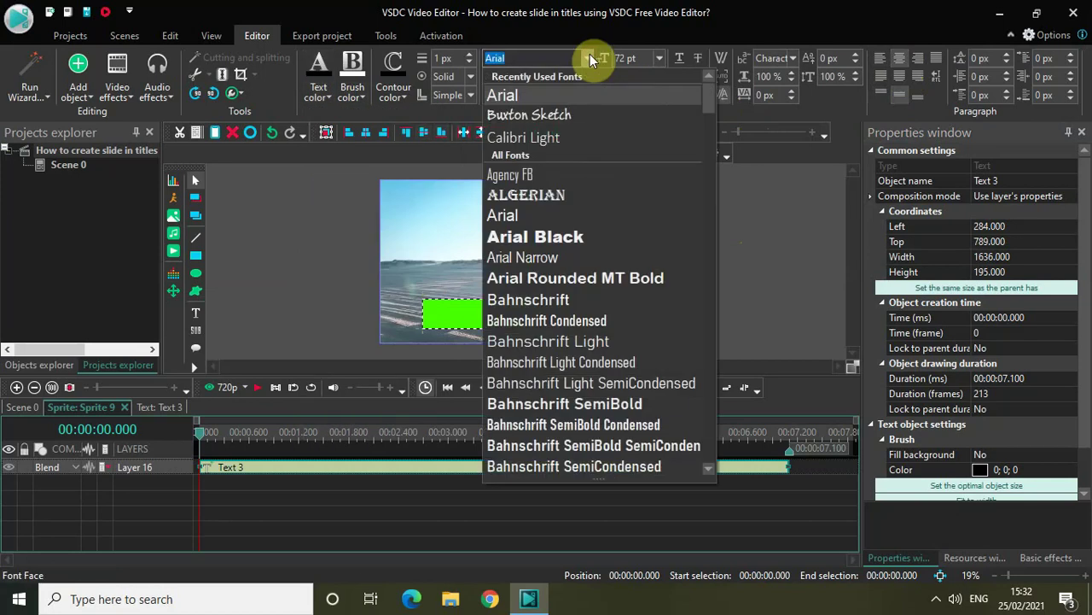
{"action": "left_click", "coordinate": [549, 114]}
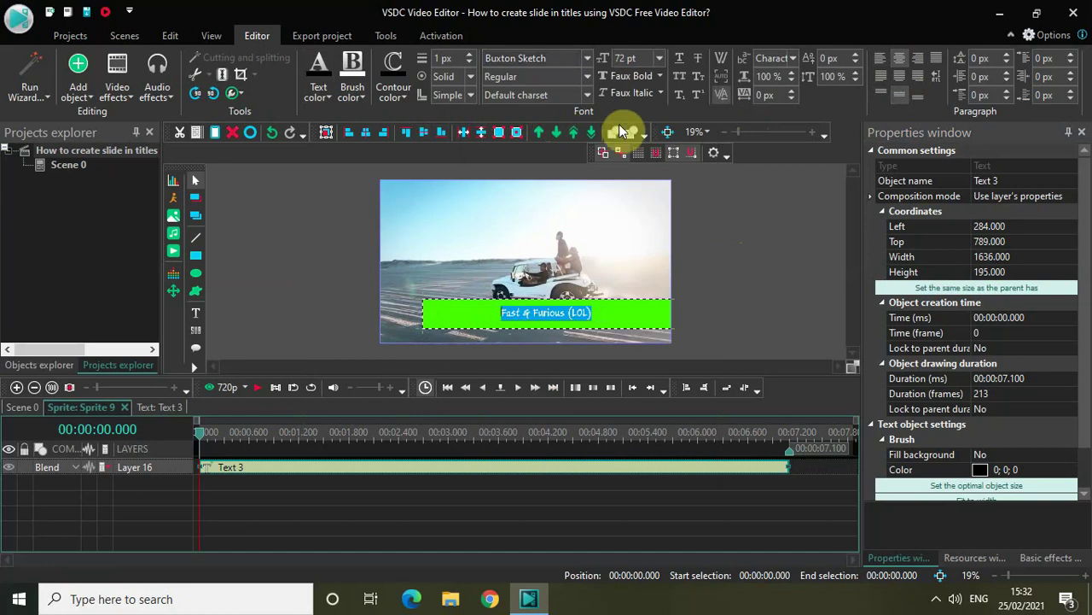
{"action": "left_click", "coordinate": [660, 57]}
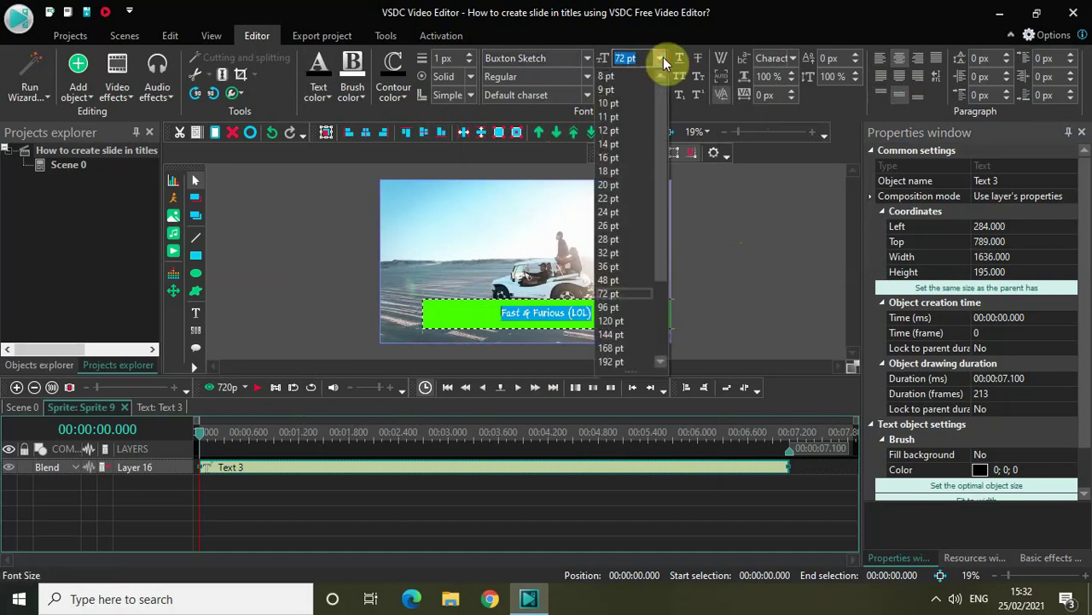
{"action": "left_click", "coordinate": [614, 321]}
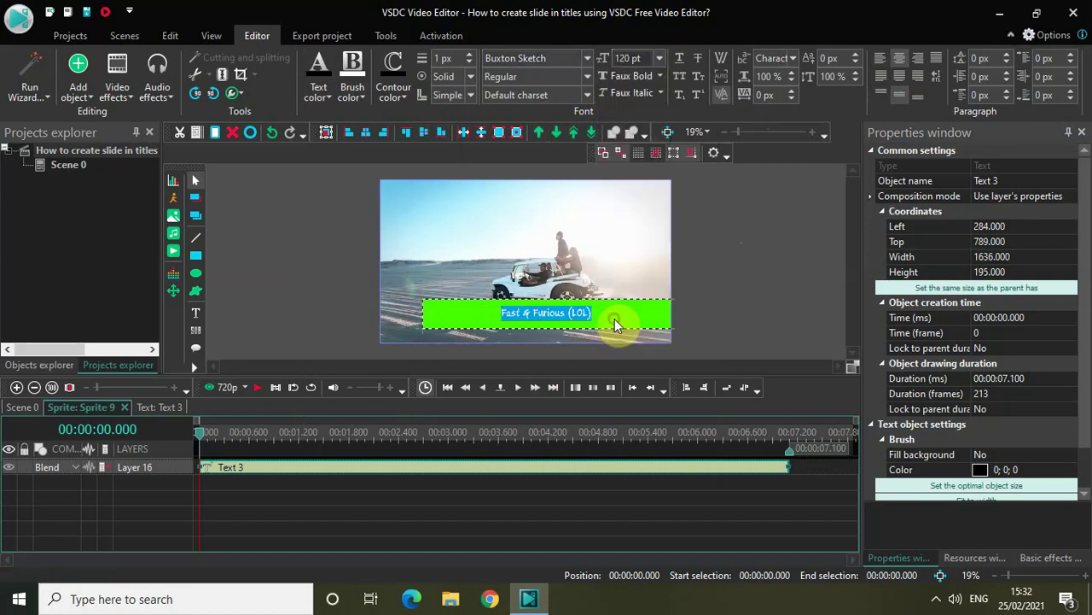
{"action": "left_click", "coordinate": [757, 294]}
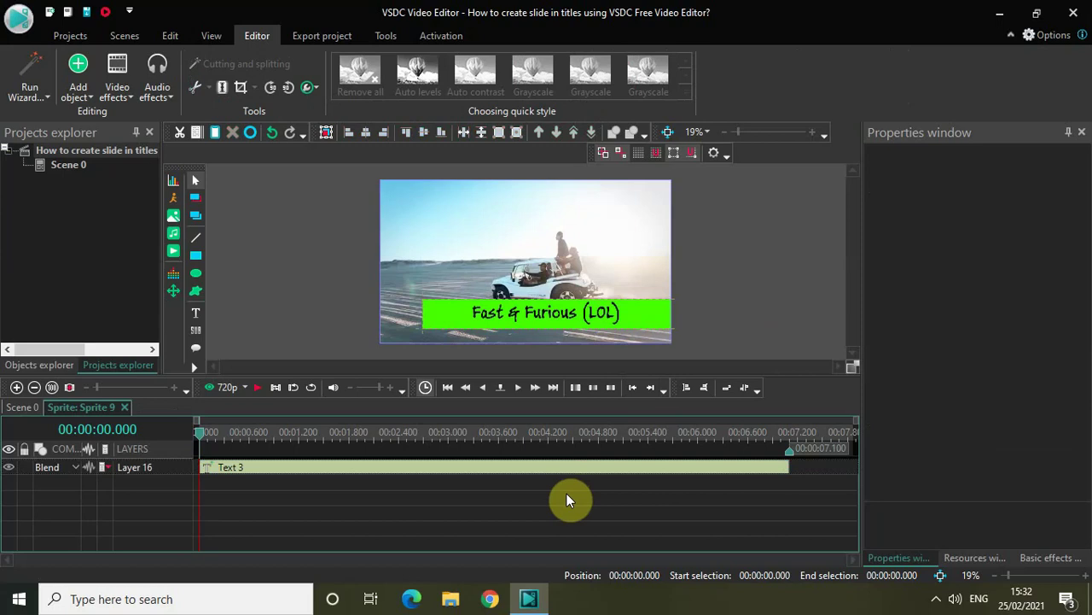
Move Sprite 9 just off the video's right edge (left 1920, top 821) and reopen it.
{"action": "left_click", "coordinate": [21, 408]}
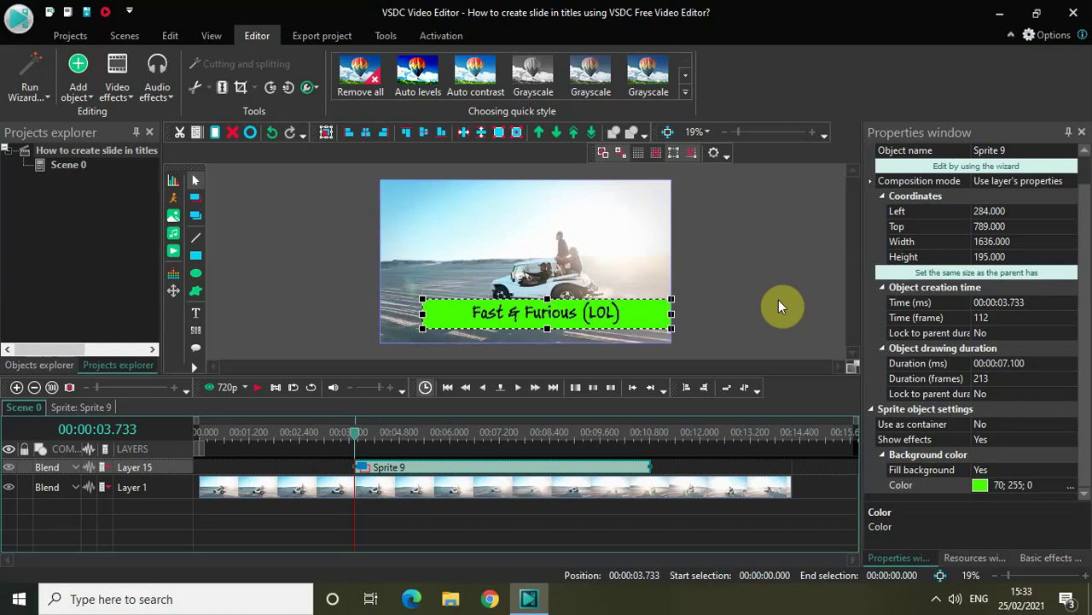
{"action": "left_click_drag", "start_coordinate": [591, 313], "coordinate": [829, 303]}
{"action": "left_click_drag", "start_coordinate": [575, 368], "coordinate": [665, 371]}
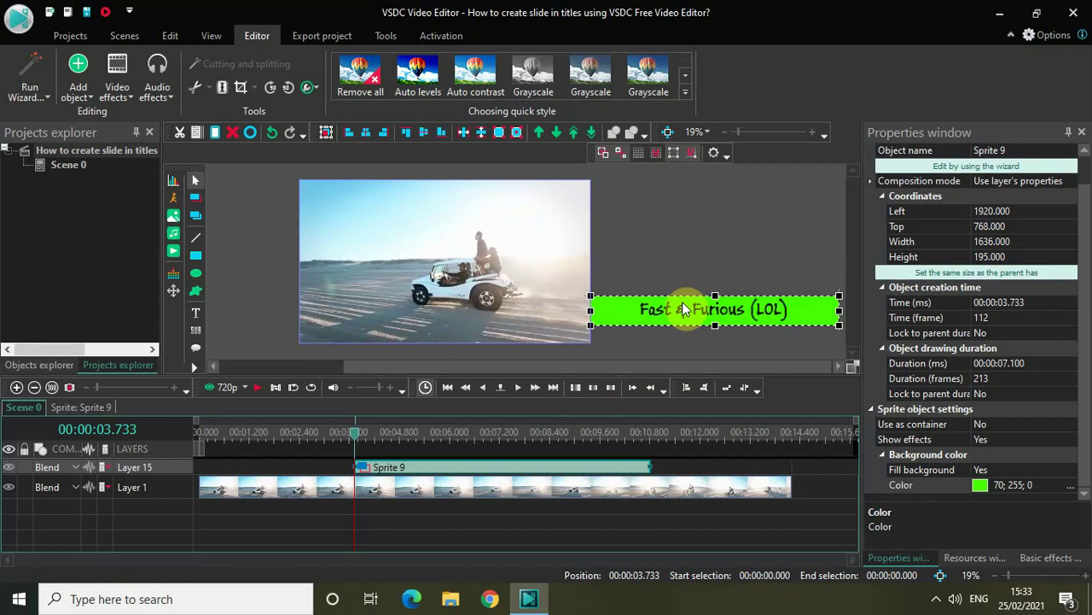
{"action": "left_click_drag", "start_coordinate": [682, 303], "coordinate": [681, 311]}
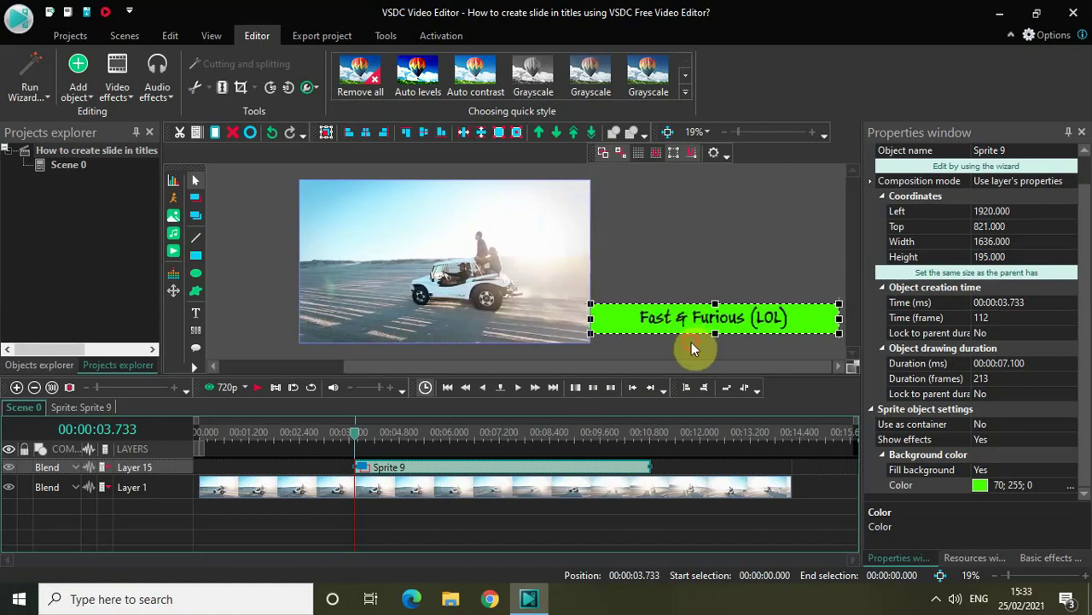
{"action": "left_click", "coordinate": [692, 342]}
{"action": "double_click", "coordinate": [478, 470]}
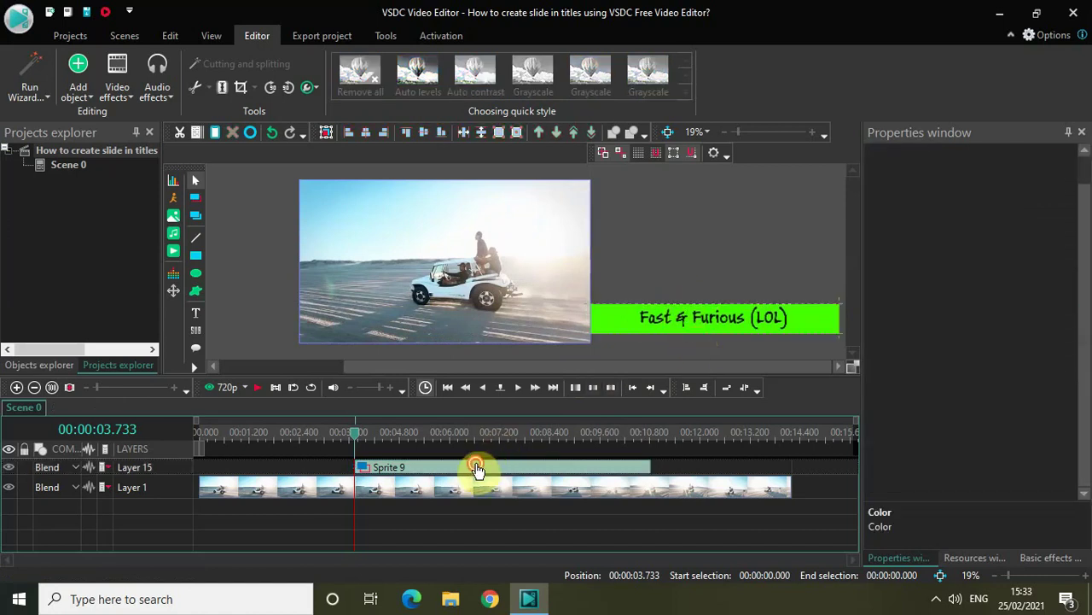
Add a Movement path sliding the title leftward from off-screen into the video, then preview it.
{"action": "left_click", "coordinate": [78, 83]}
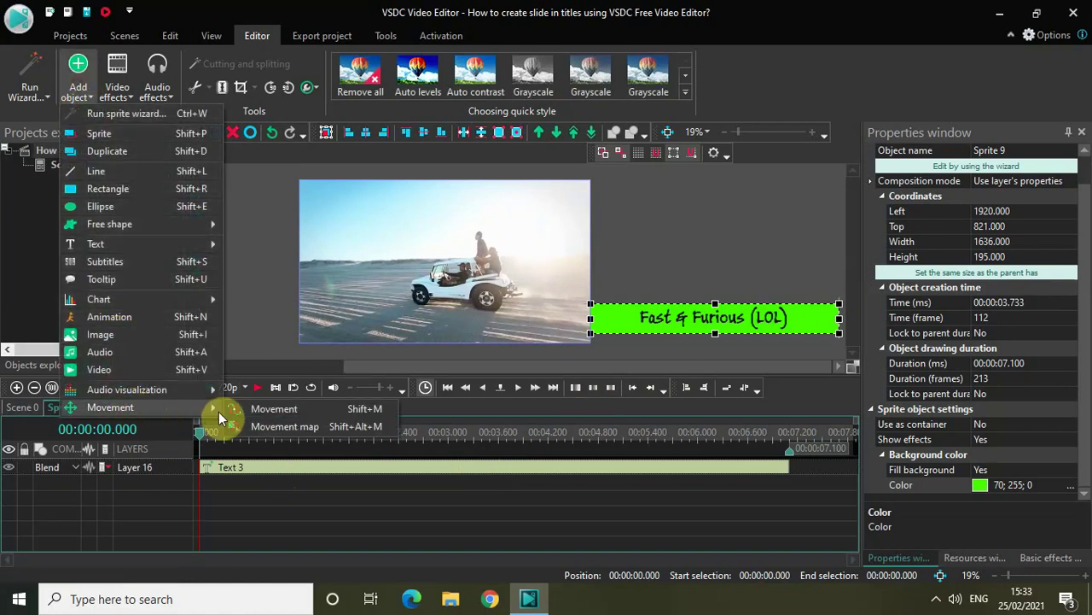
{"action": "left_click", "coordinate": [279, 410]}
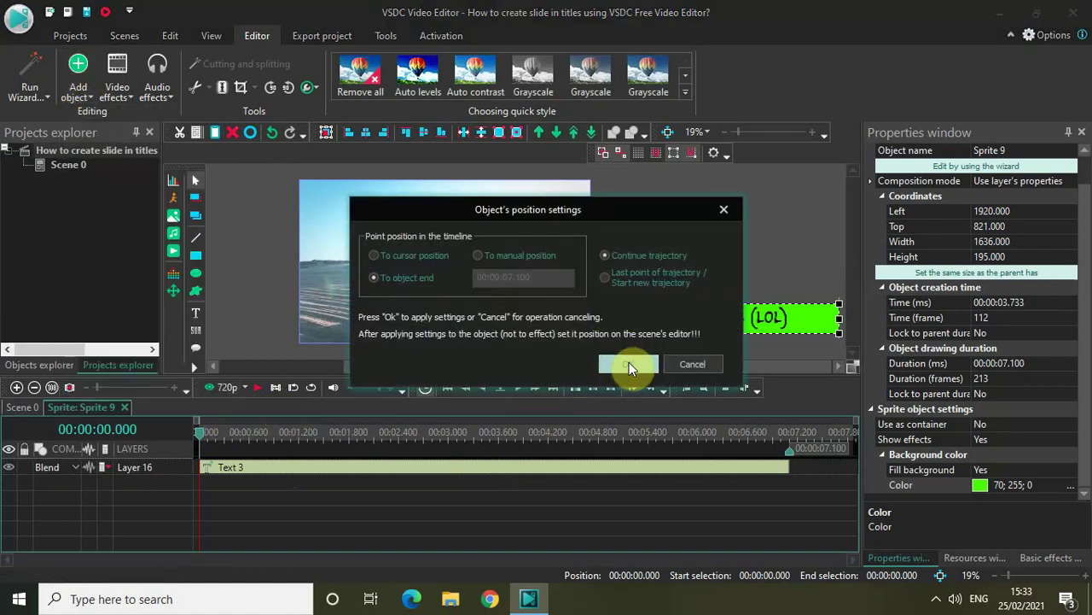
{"action": "left_click", "coordinate": [629, 365]}
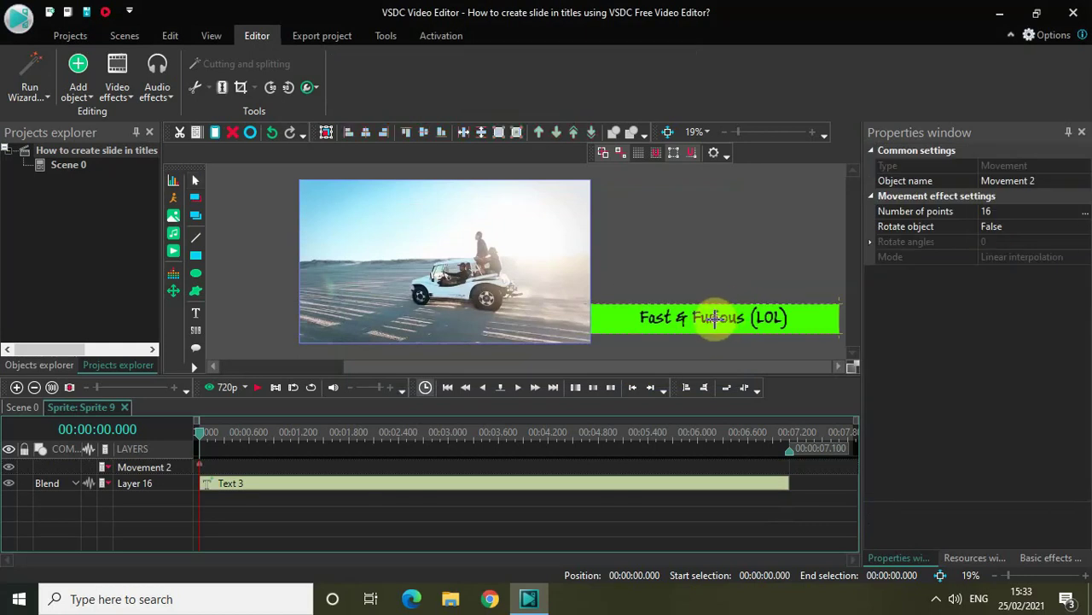
{"action": "left_click", "coordinate": [716, 317]}
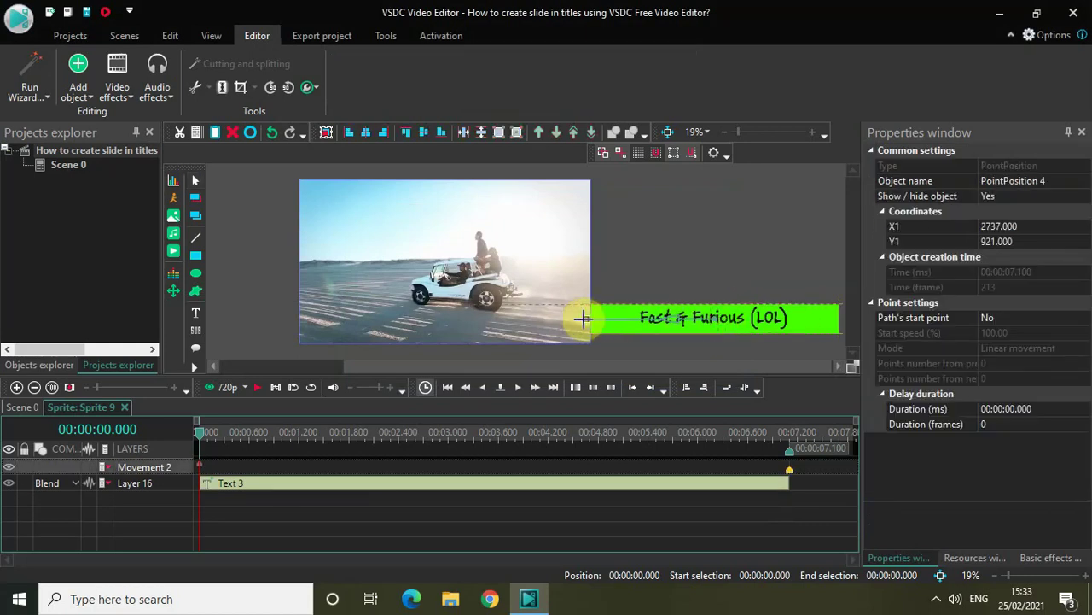
{"action": "left_click", "coordinate": [466, 318]}
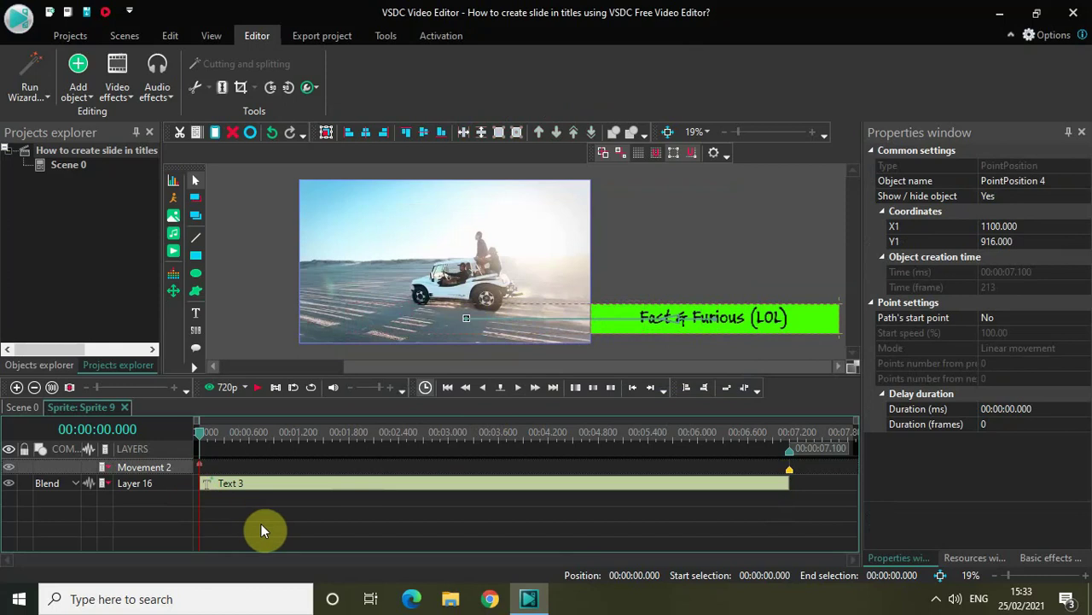
{"action": "key", "text": "space"}
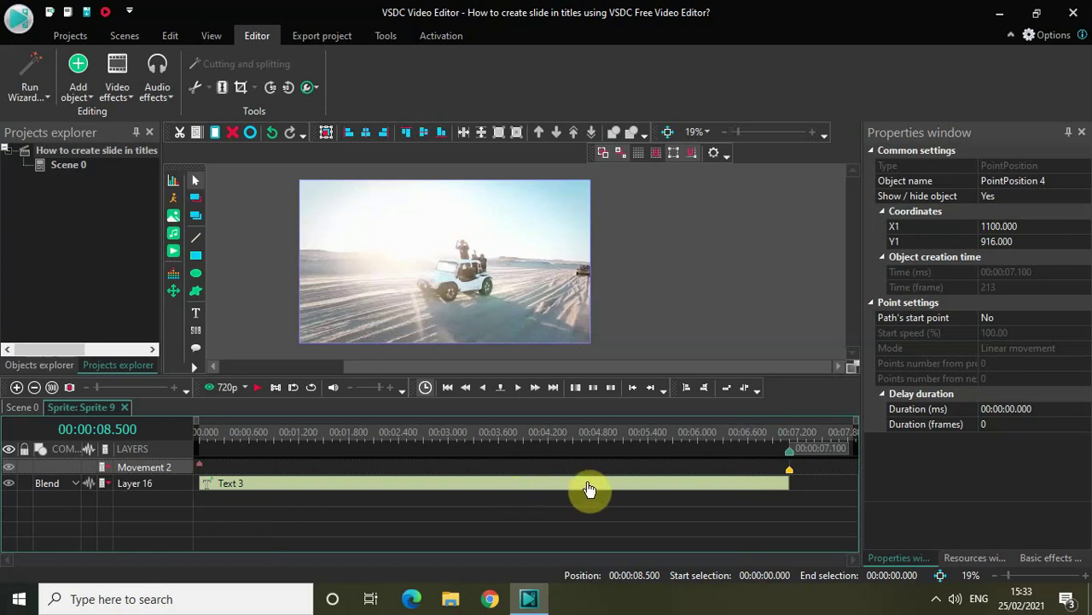
Move the Movement 2 end point to about 0.5 s and replay the slide-in from the start.
{"action": "left_click", "coordinate": [591, 439]}
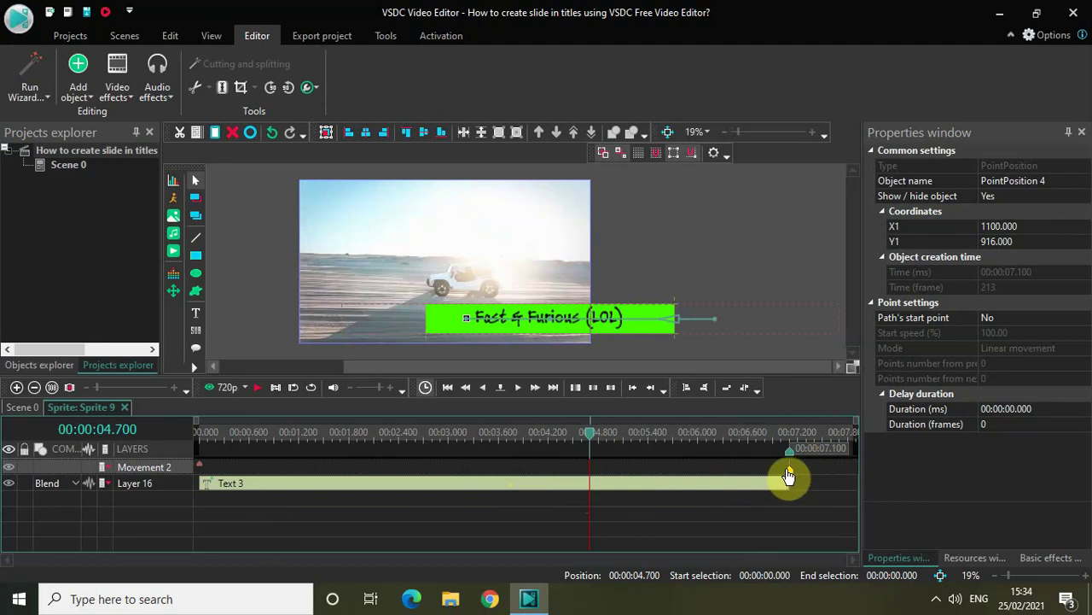
{"action": "mouse_move", "coordinate": [792, 475]}
{"action": "left_mouse_down"}
{"action": "mouse_move", "coordinate": [236, 473]}
{"action": "mouse_move", "coordinate": [246, 475]}
{"action": "left_mouse_up"}
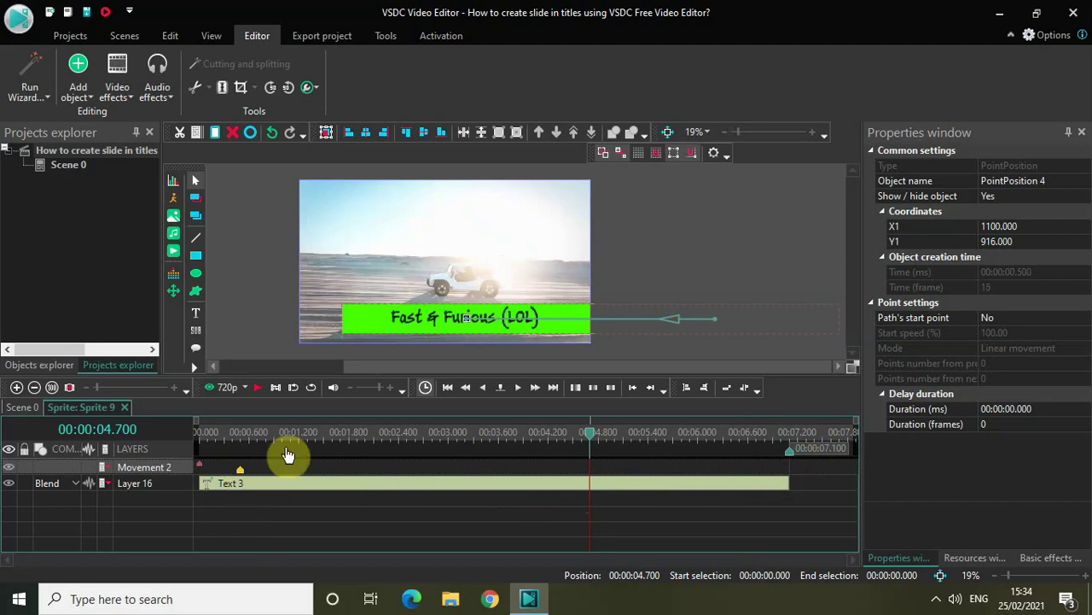
{"action": "left_click_drag", "start_coordinate": [592, 441], "coordinate": [122, 441]}
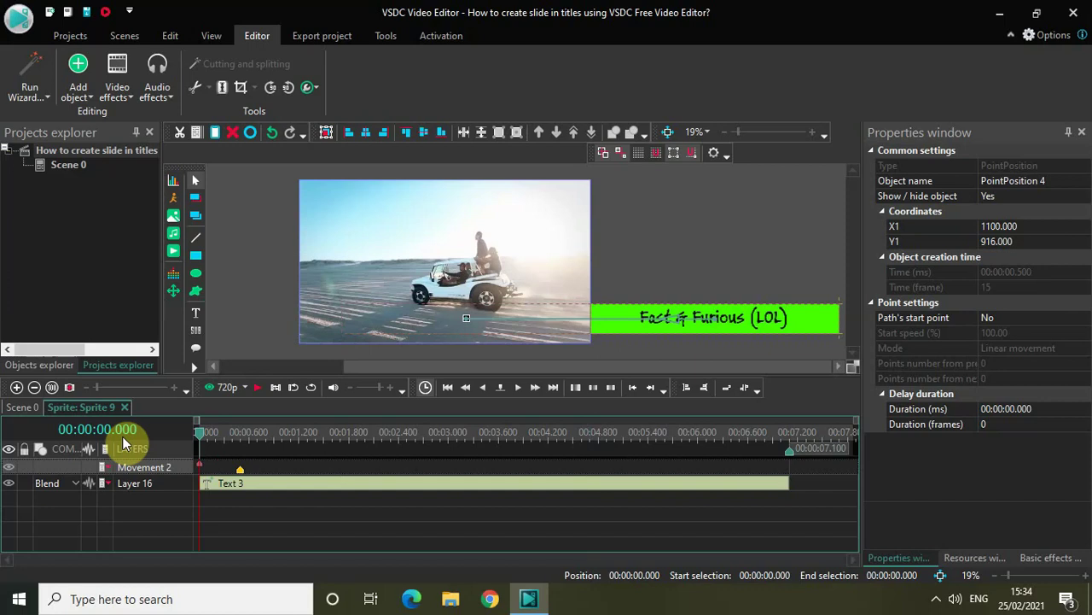
{"action": "key", "text": "space"}
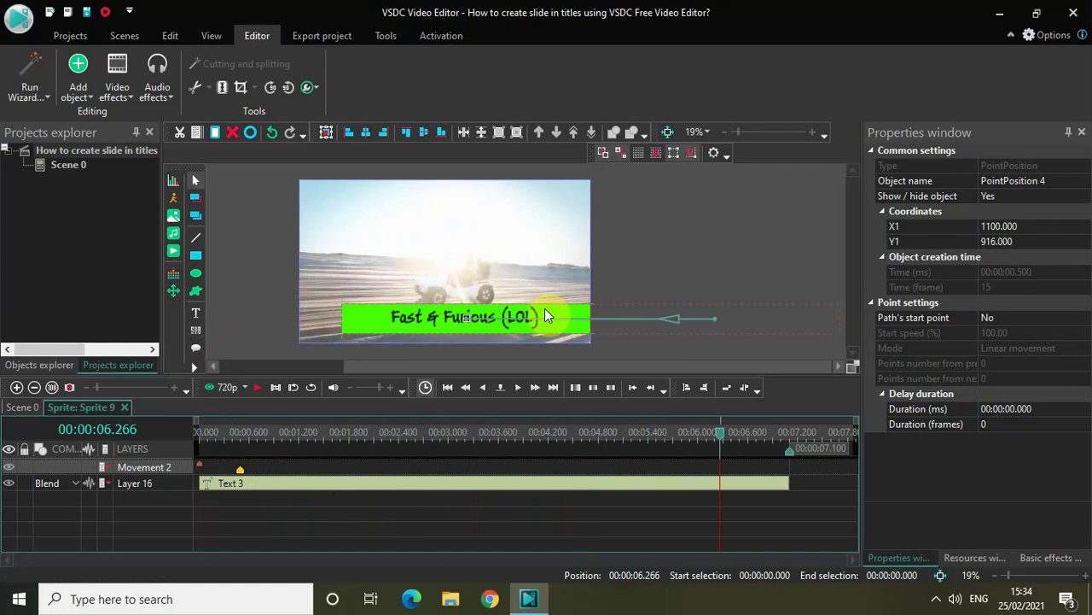
Add a 1-second Transparency Fade out starting at 6.1 seconds to the title, then go back to Scene 0.
{"action": "left_click", "coordinate": [116, 87]}
{"action": "mouse_move", "coordinate": [159, 189]}
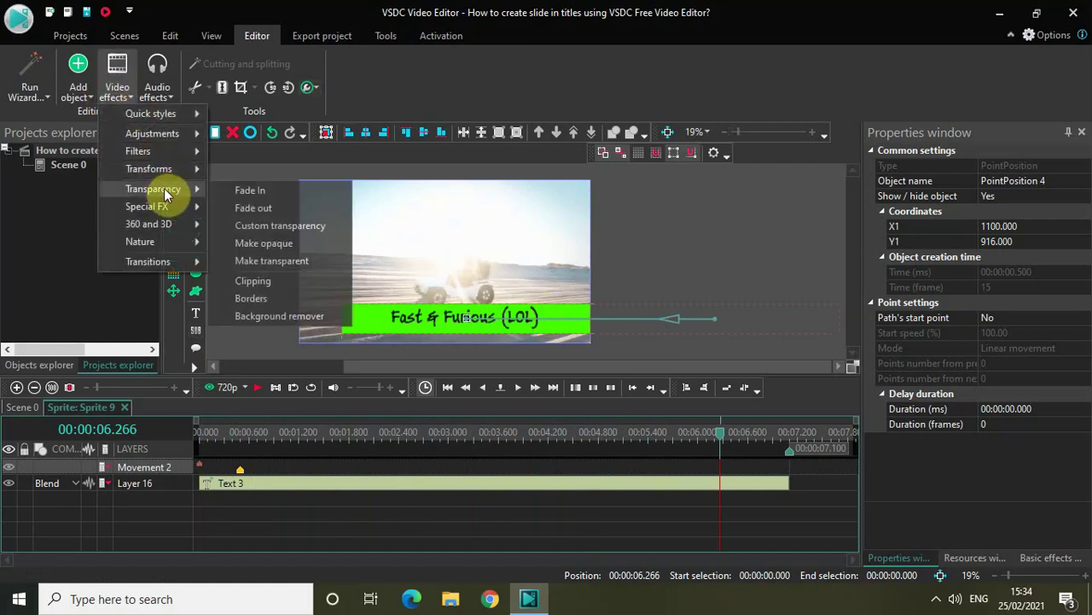
{"action": "left_click", "coordinate": [270, 207]}
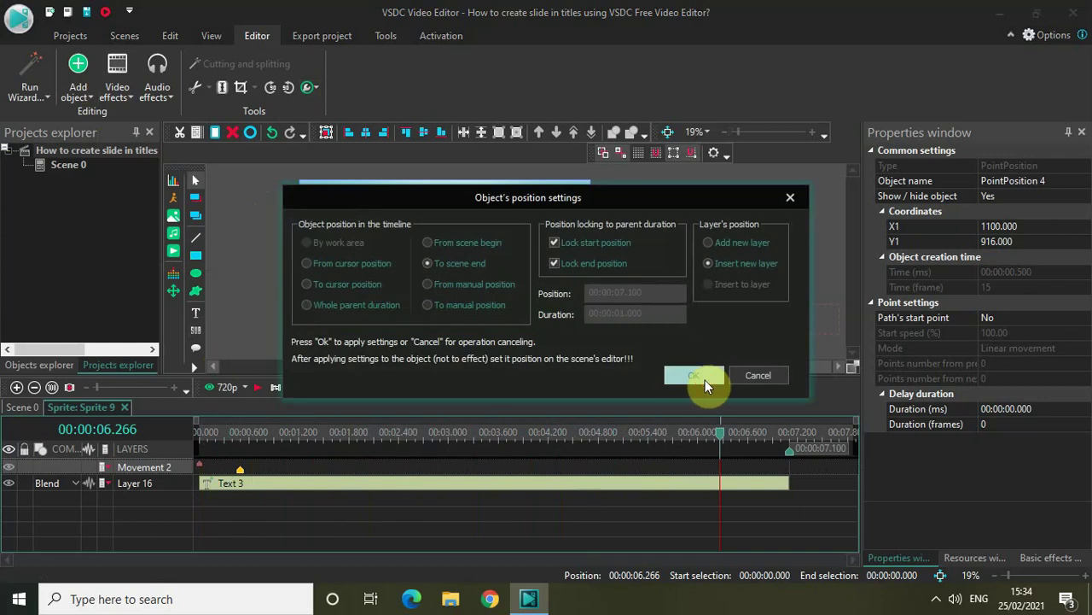
{"action": "left_click", "coordinate": [705, 380]}
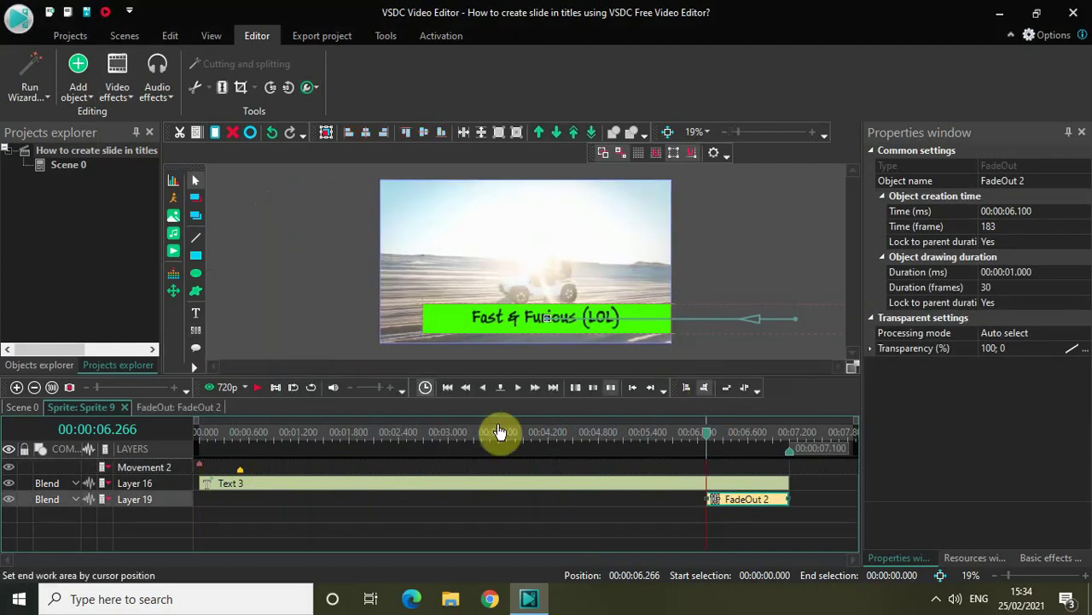
{"action": "left_click", "coordinate": [22, 408]}
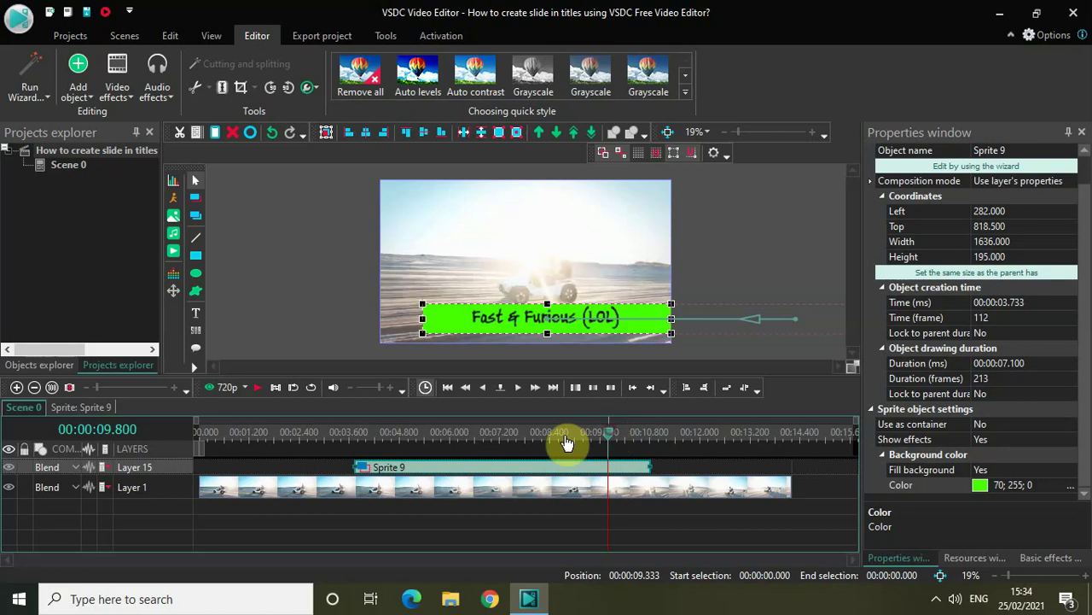
{"action": "left_click_drag", "start_coordinate": [568, 443], "coordinate": [127, 451]}
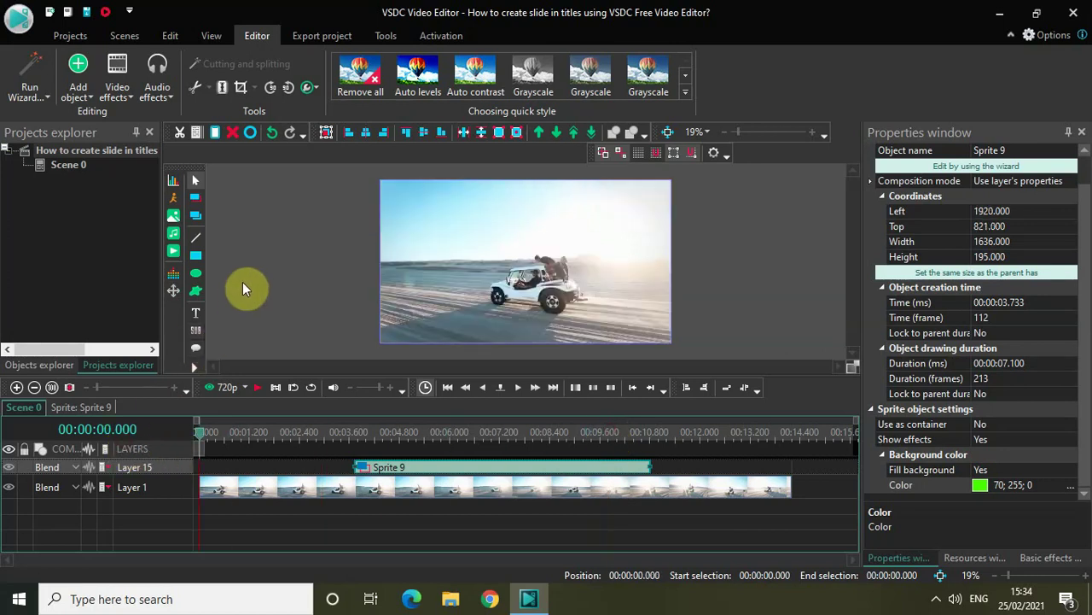
{"action": "key", "text": "space"}
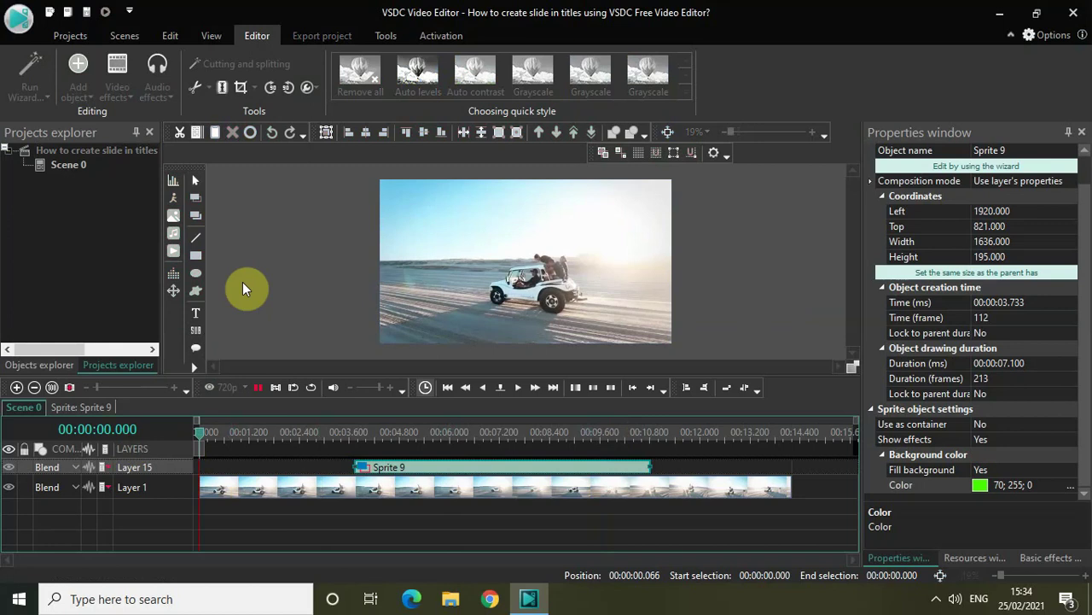